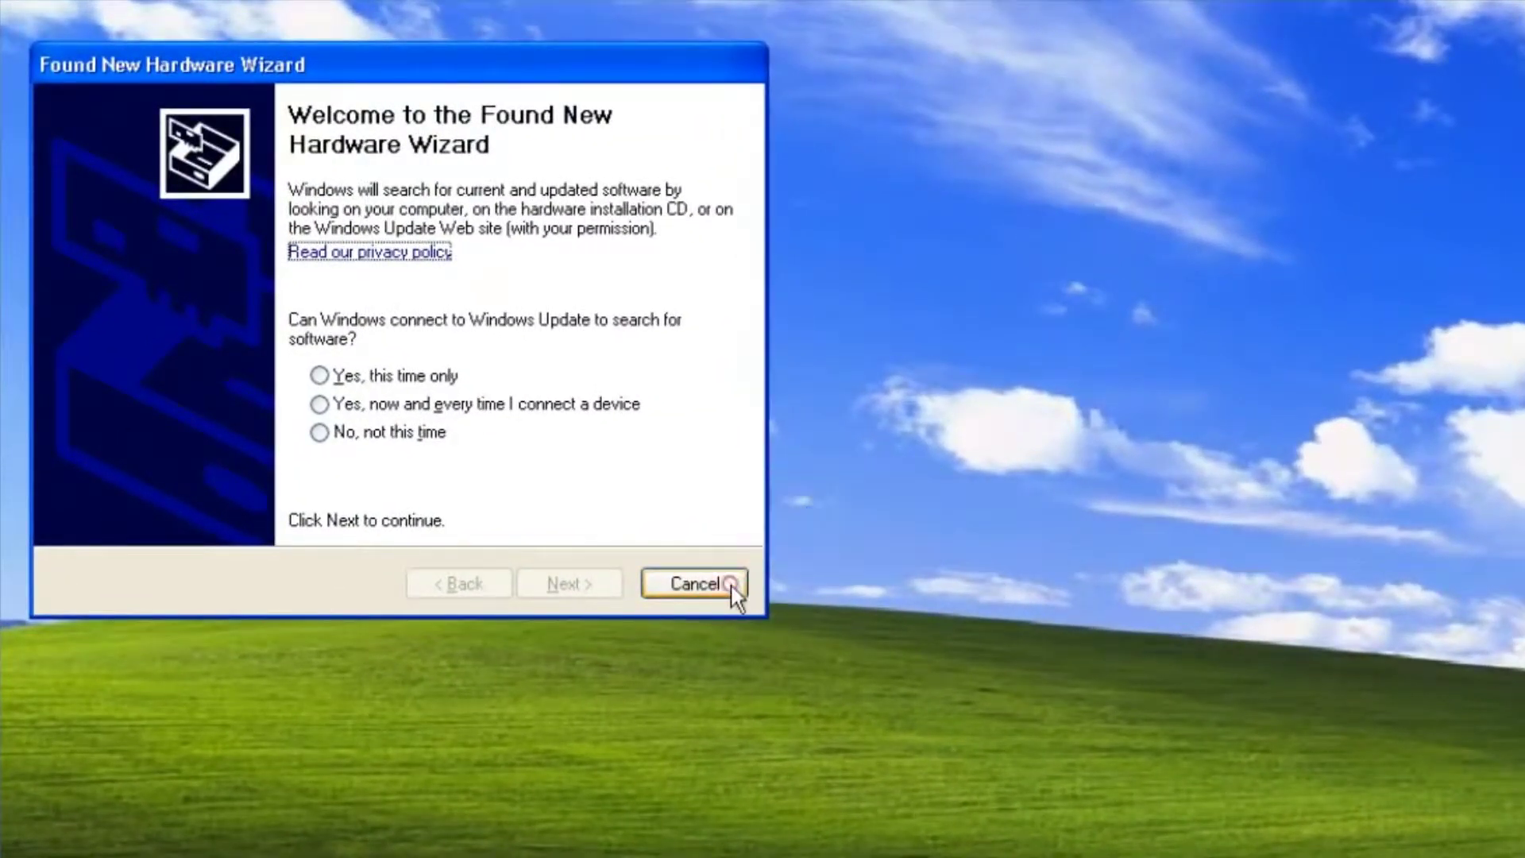
# Cancel the Found New Hardware Wizard and open the Control Panel from the Start menu.
pyautogui.click(731, 586)
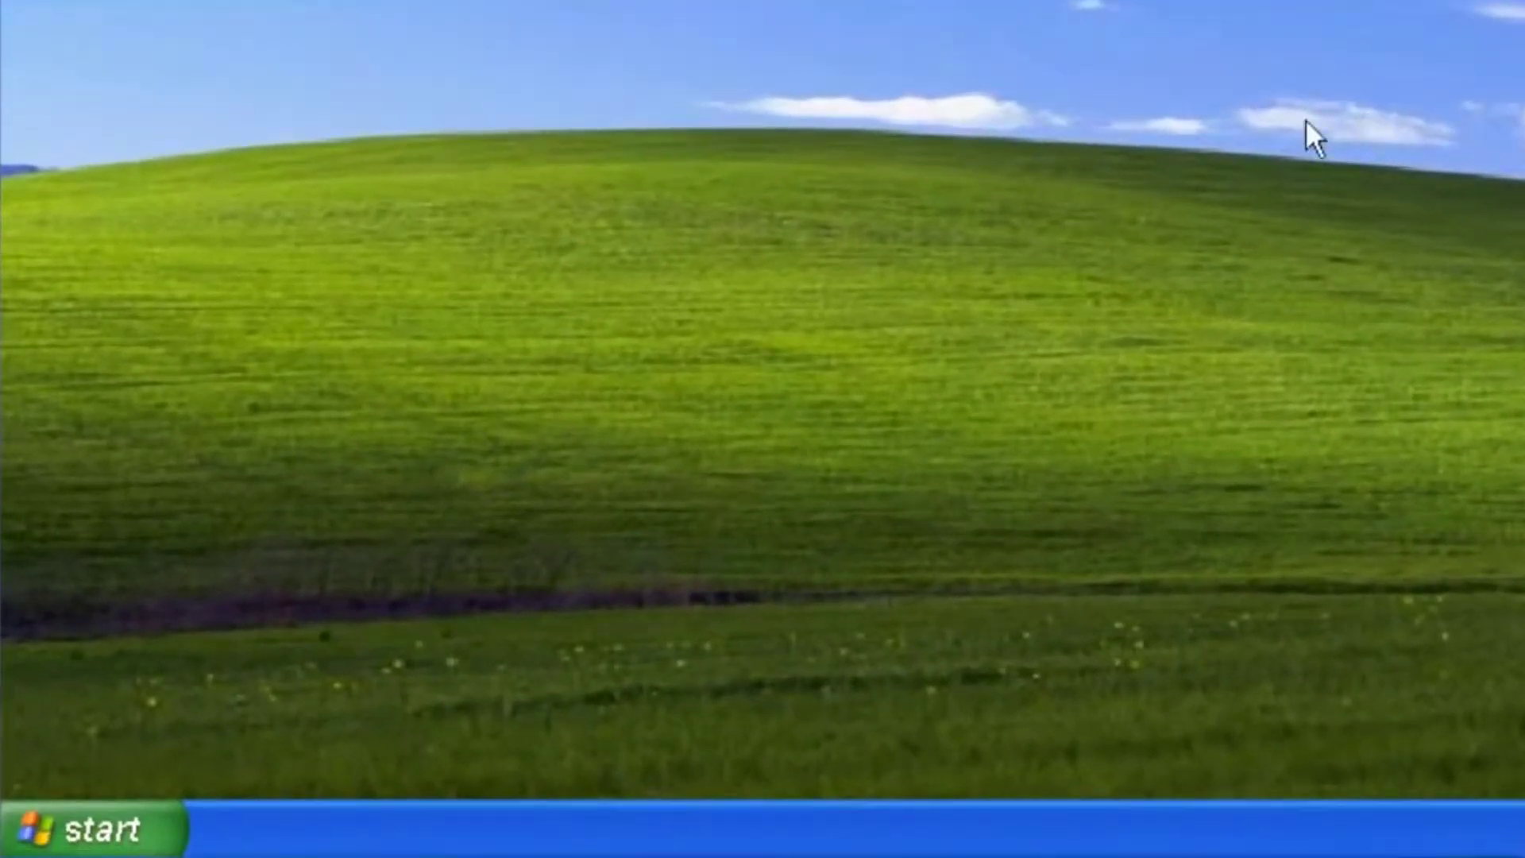
pyautogui.click(116, 831)
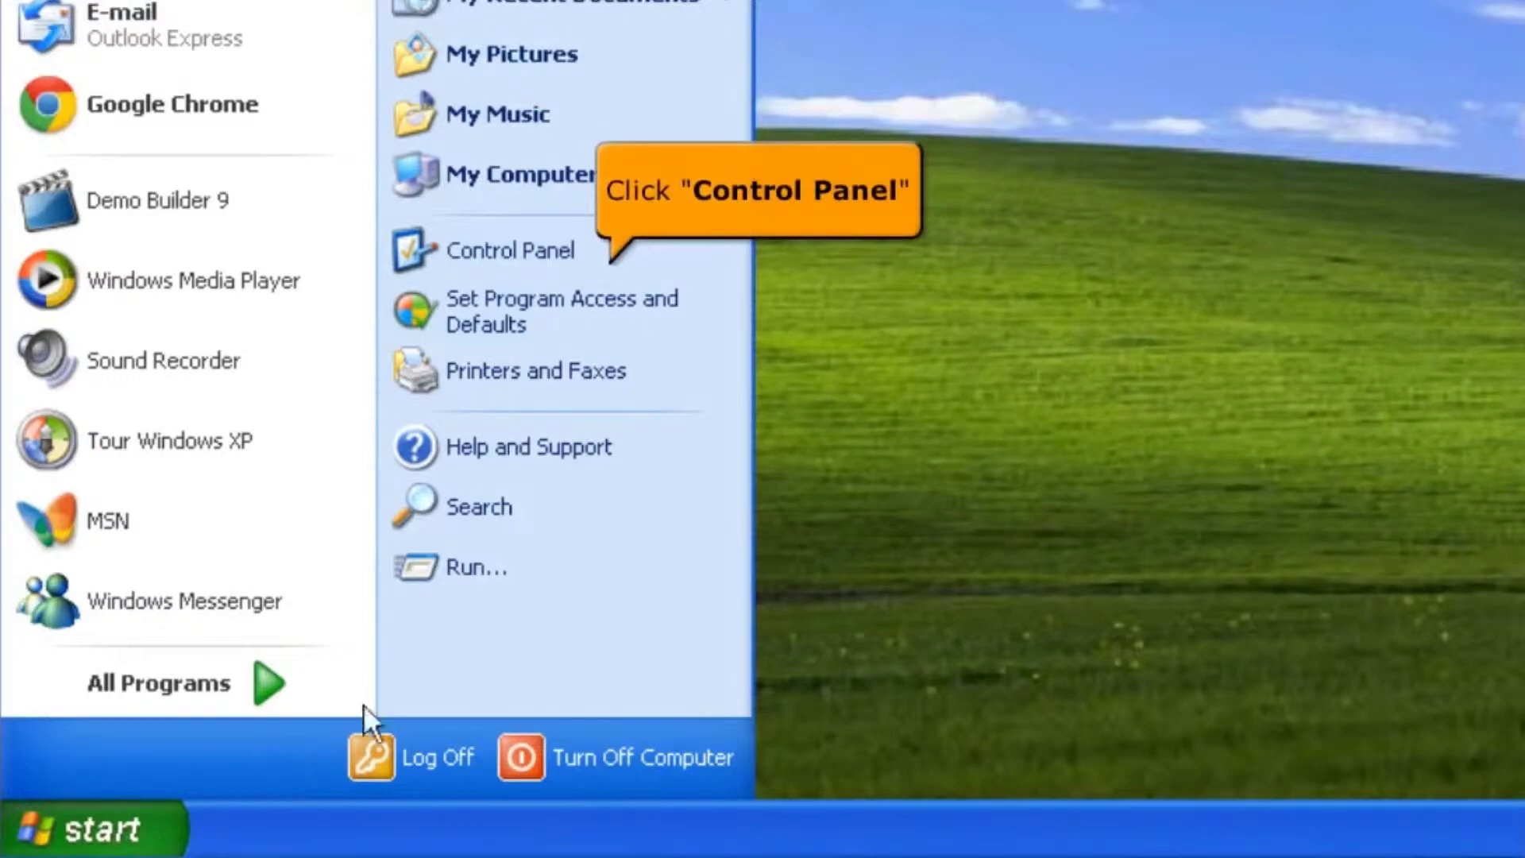
pyautogui.click(631, 255)
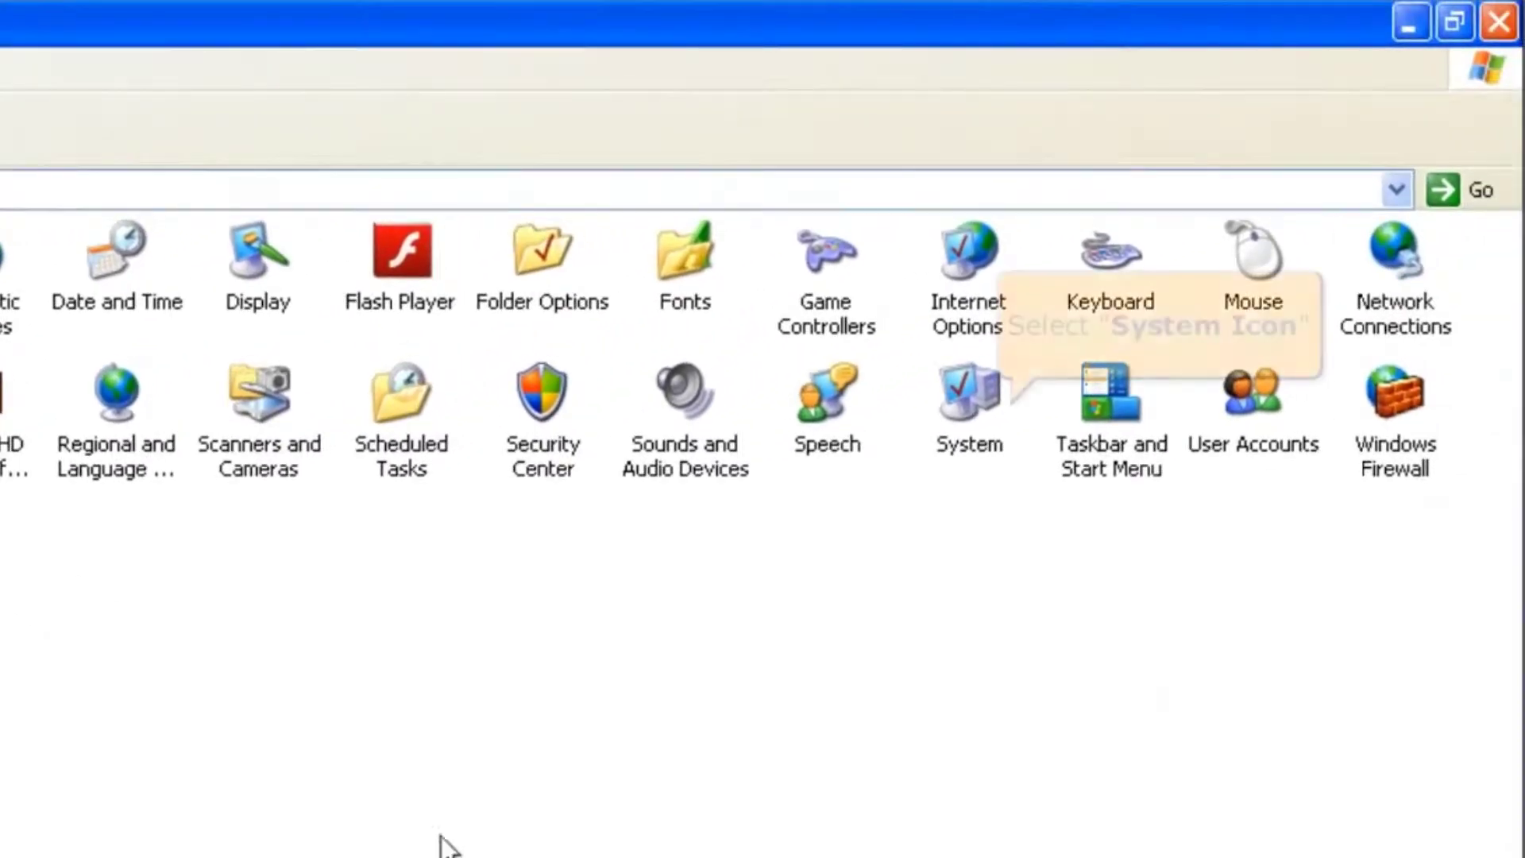
pyautogui.doubleClick(966, 426)
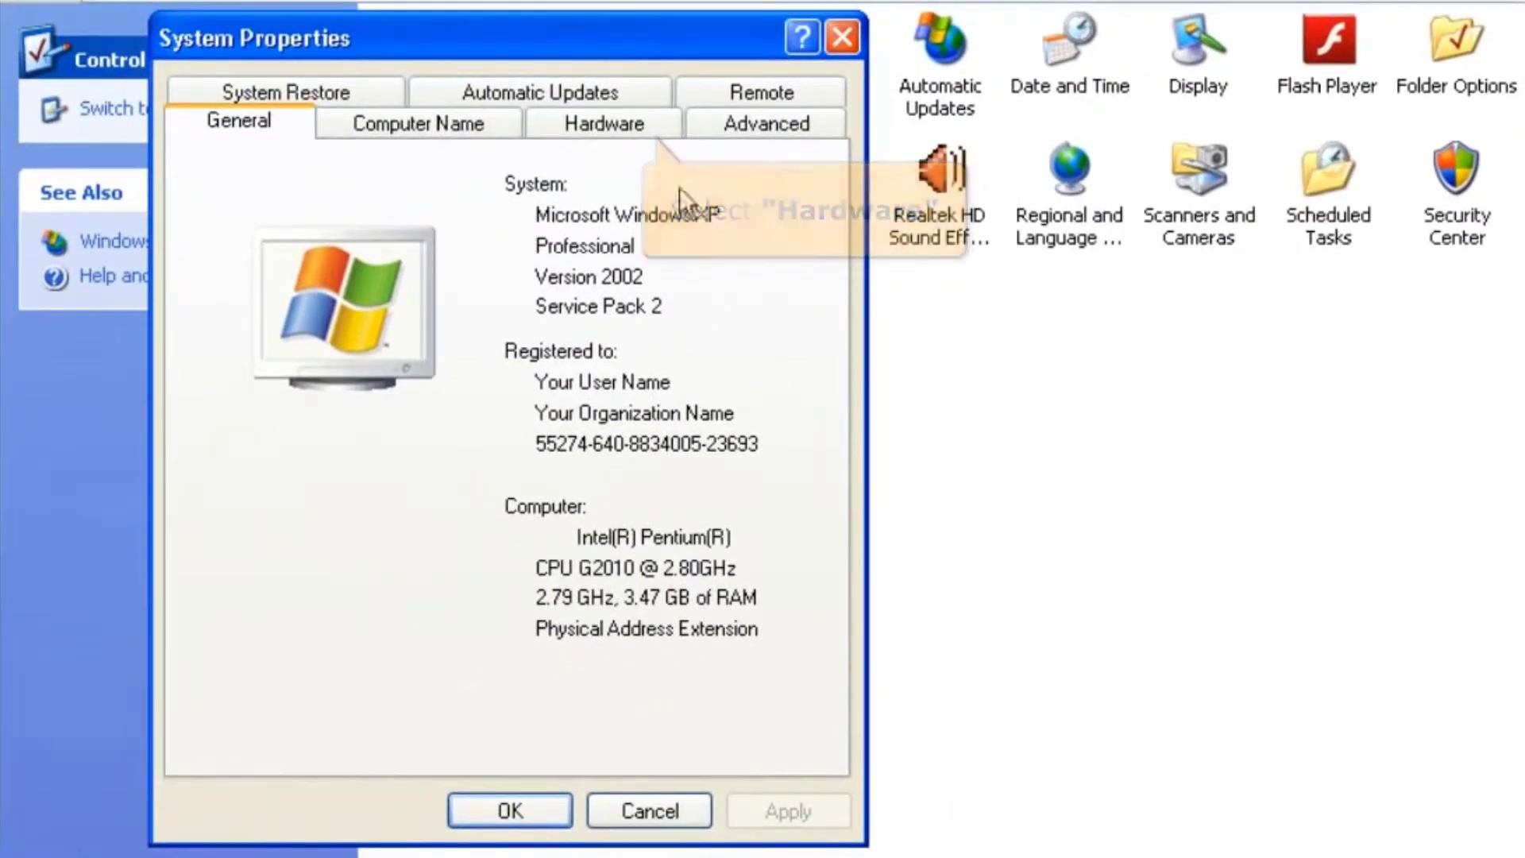
pyautogui.click(631, 131)
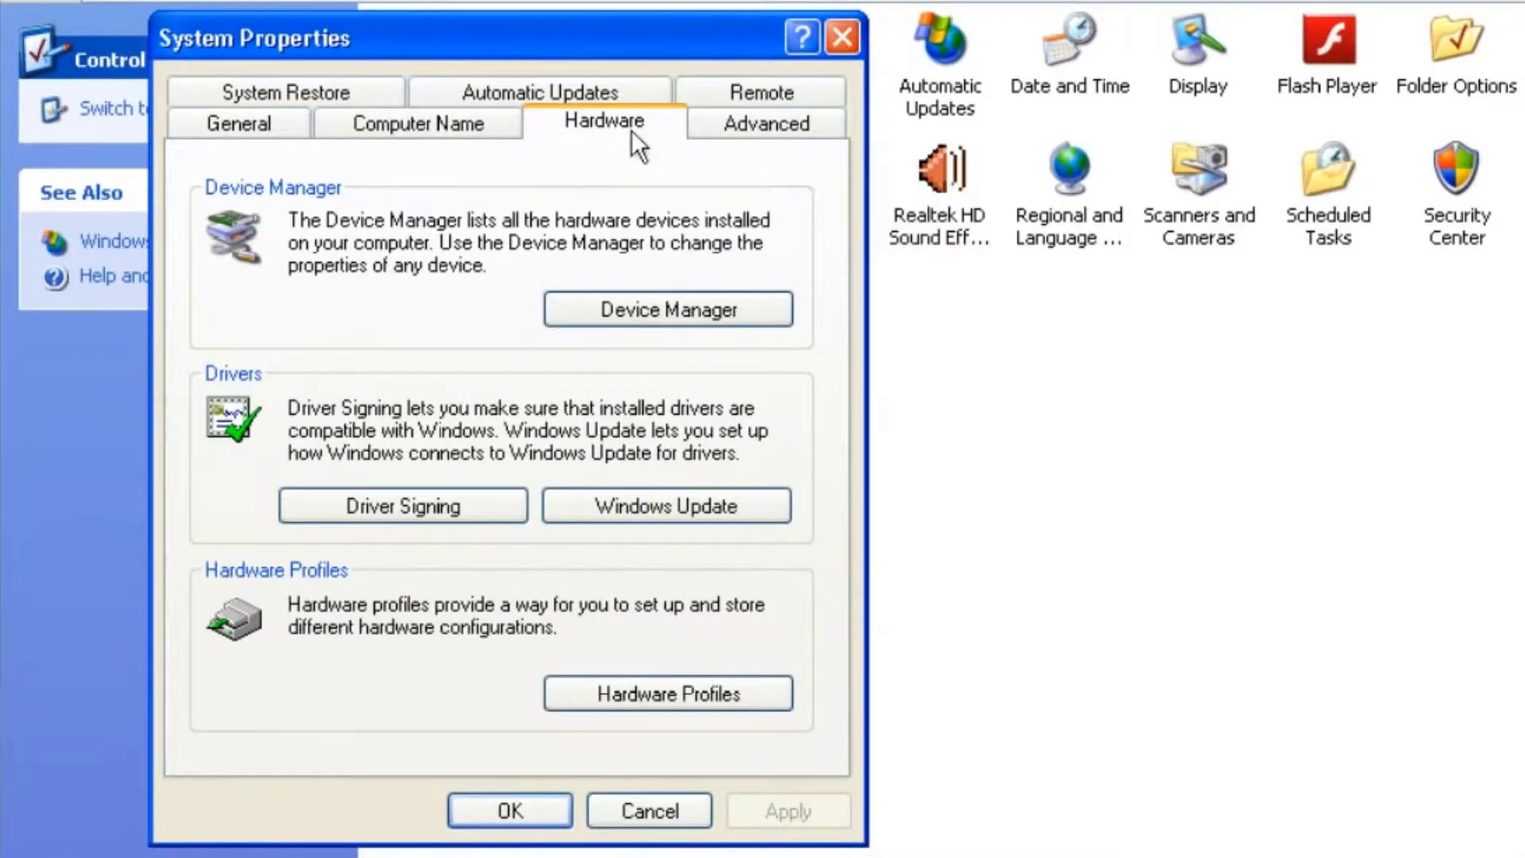
pyautogui.click(655, 313)
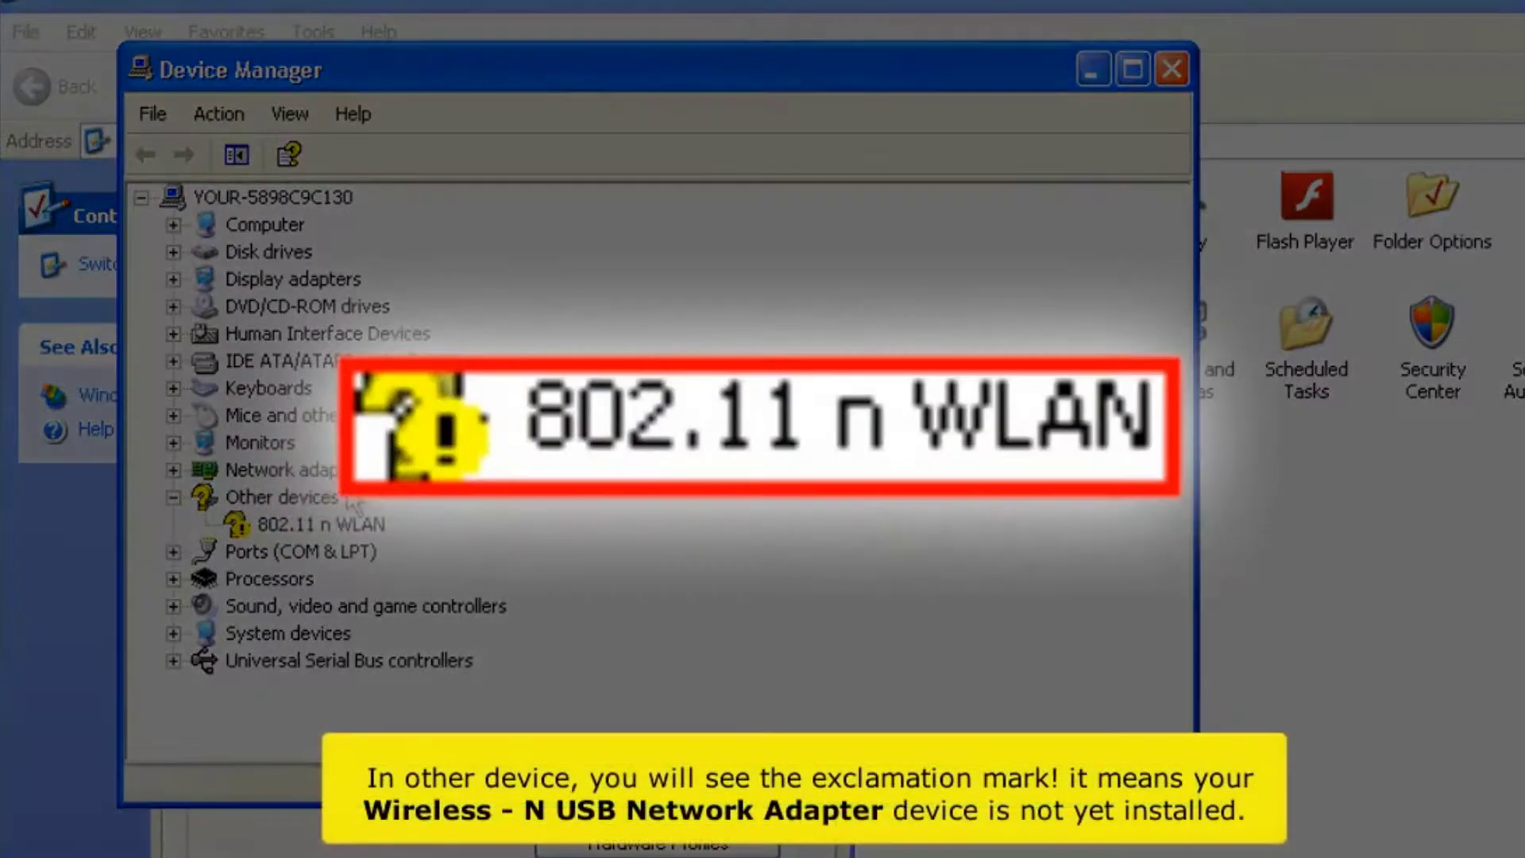
pyautogui.click(332, 498)
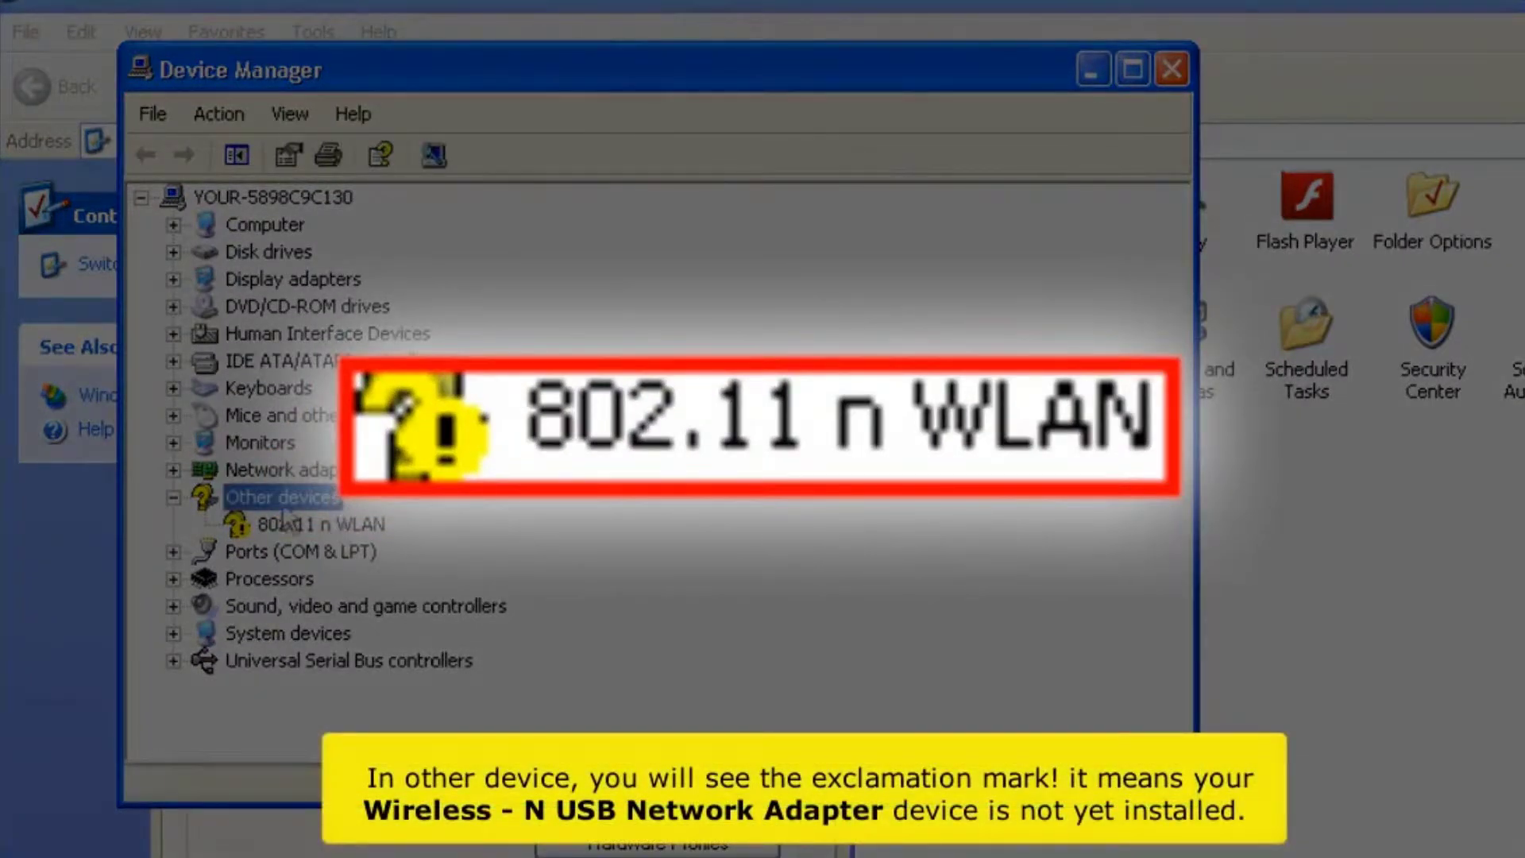
pyautogui.click(373, 526)
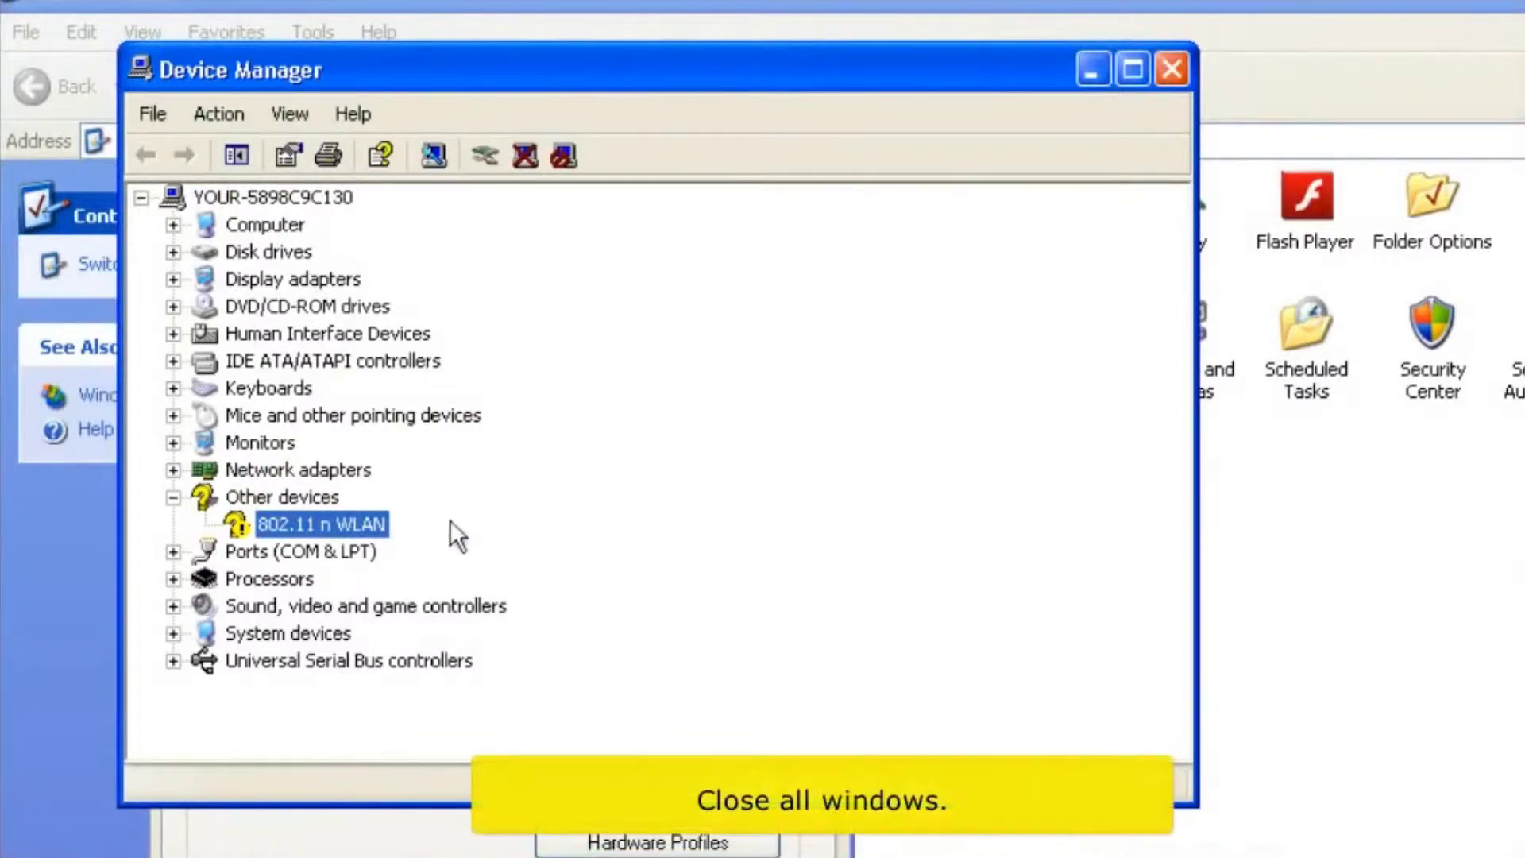
pyautogui.click(1171, 70)
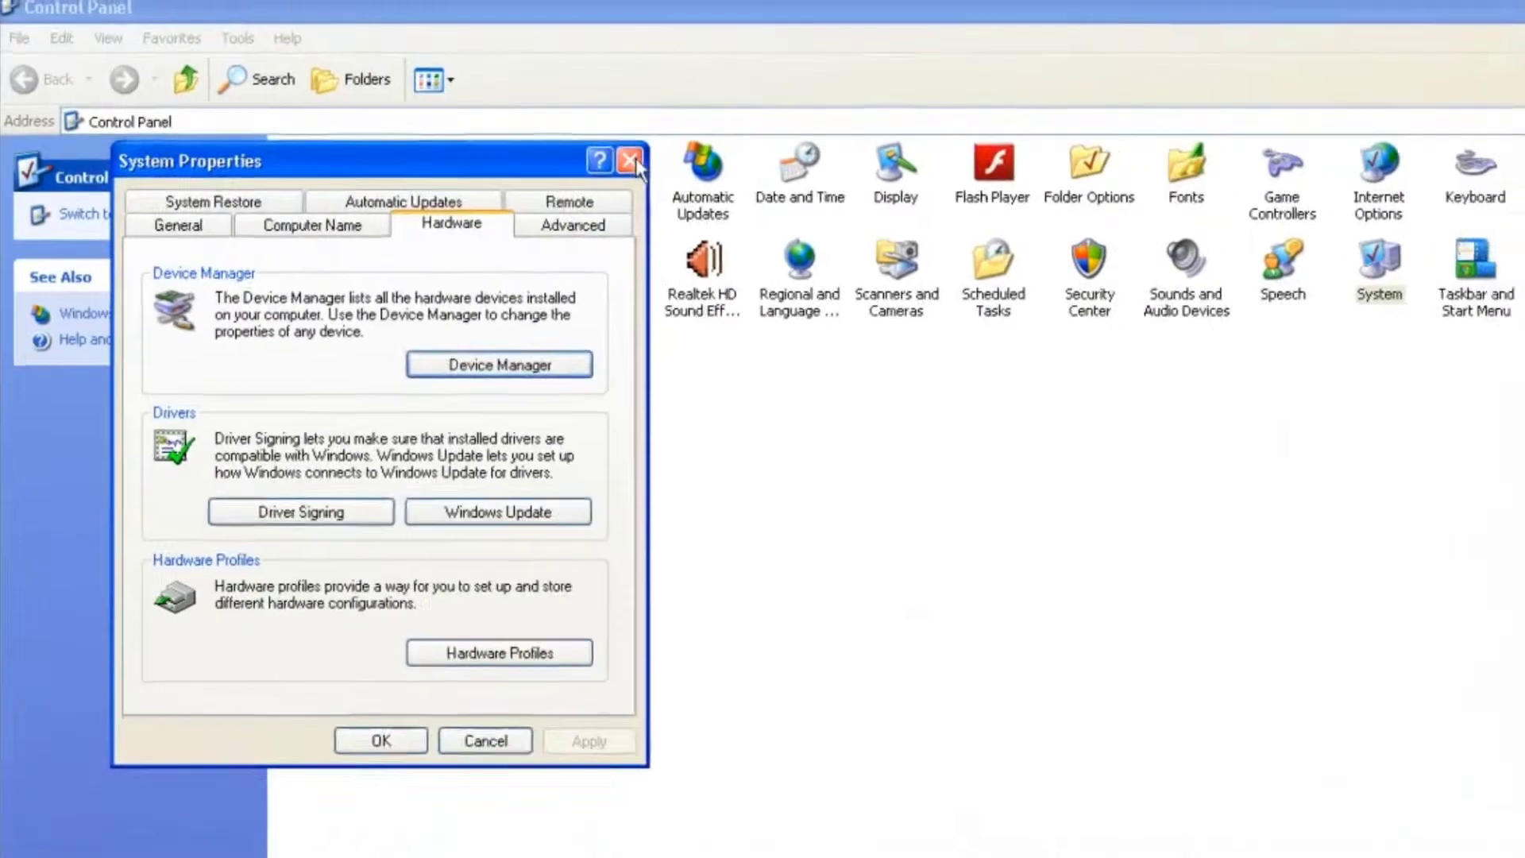
pyautogui.click(828, 193)
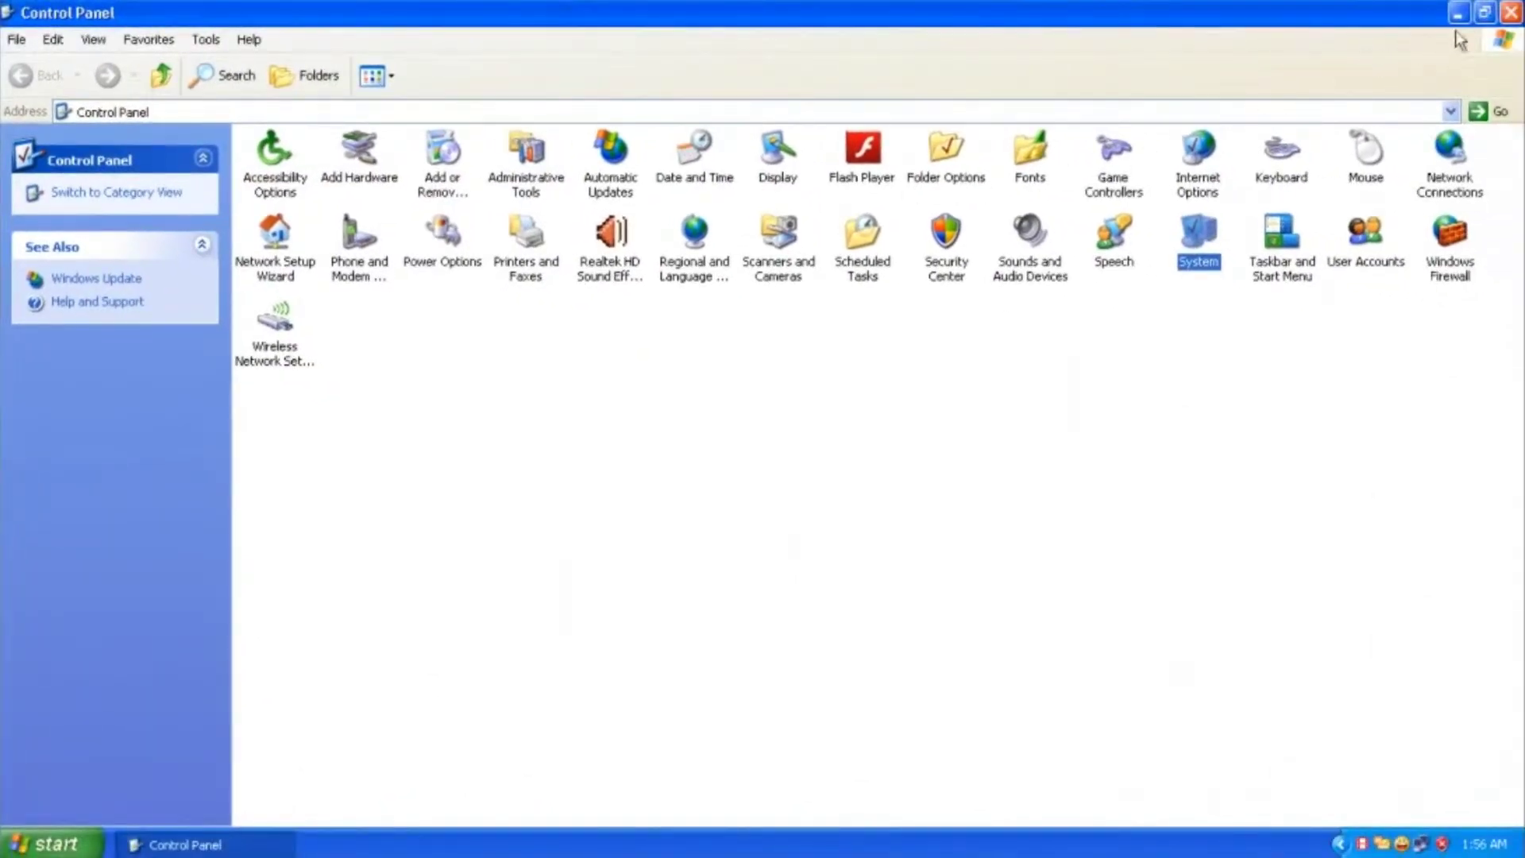
# Close the Control Panel window.
pyautogui.click(1509, 14)
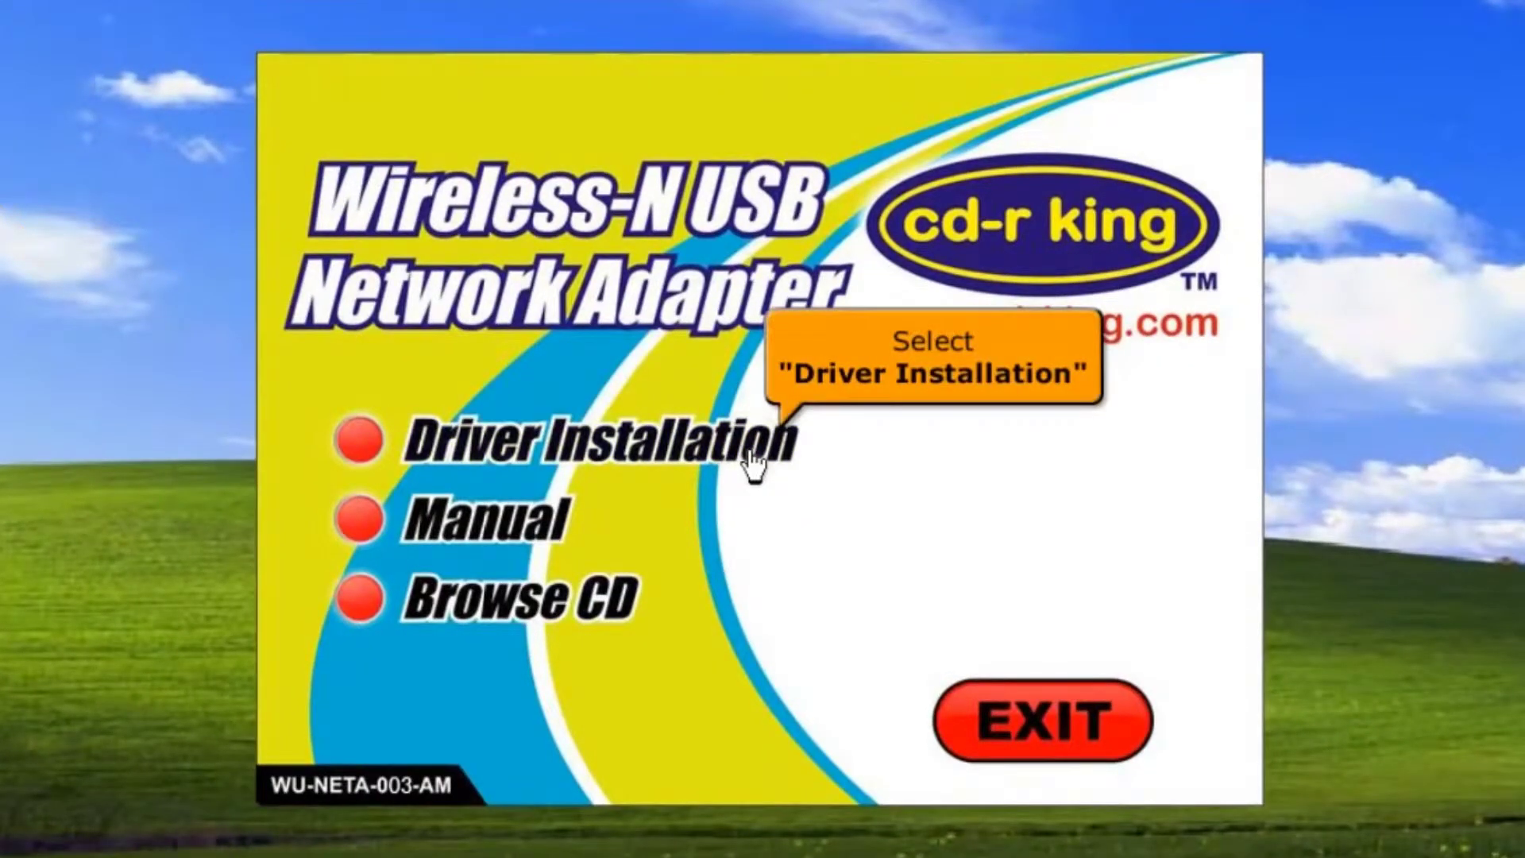
# Install the driver with WLAN Utility and Ralink Configuration Tool after accepting the license.
pyautogui.click(751, 463)
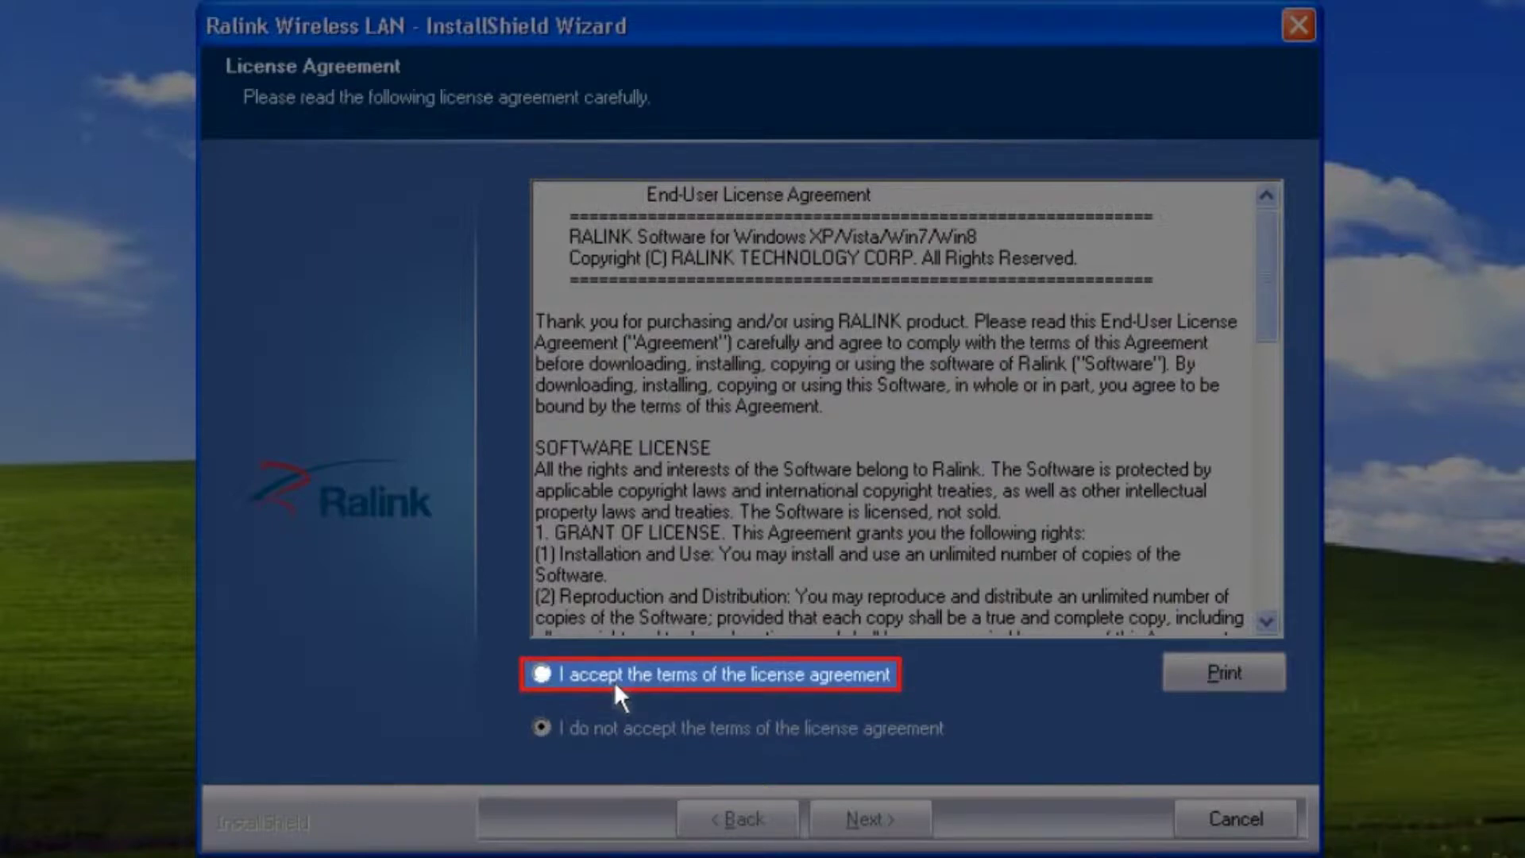
pyautogui.click(614, 680)
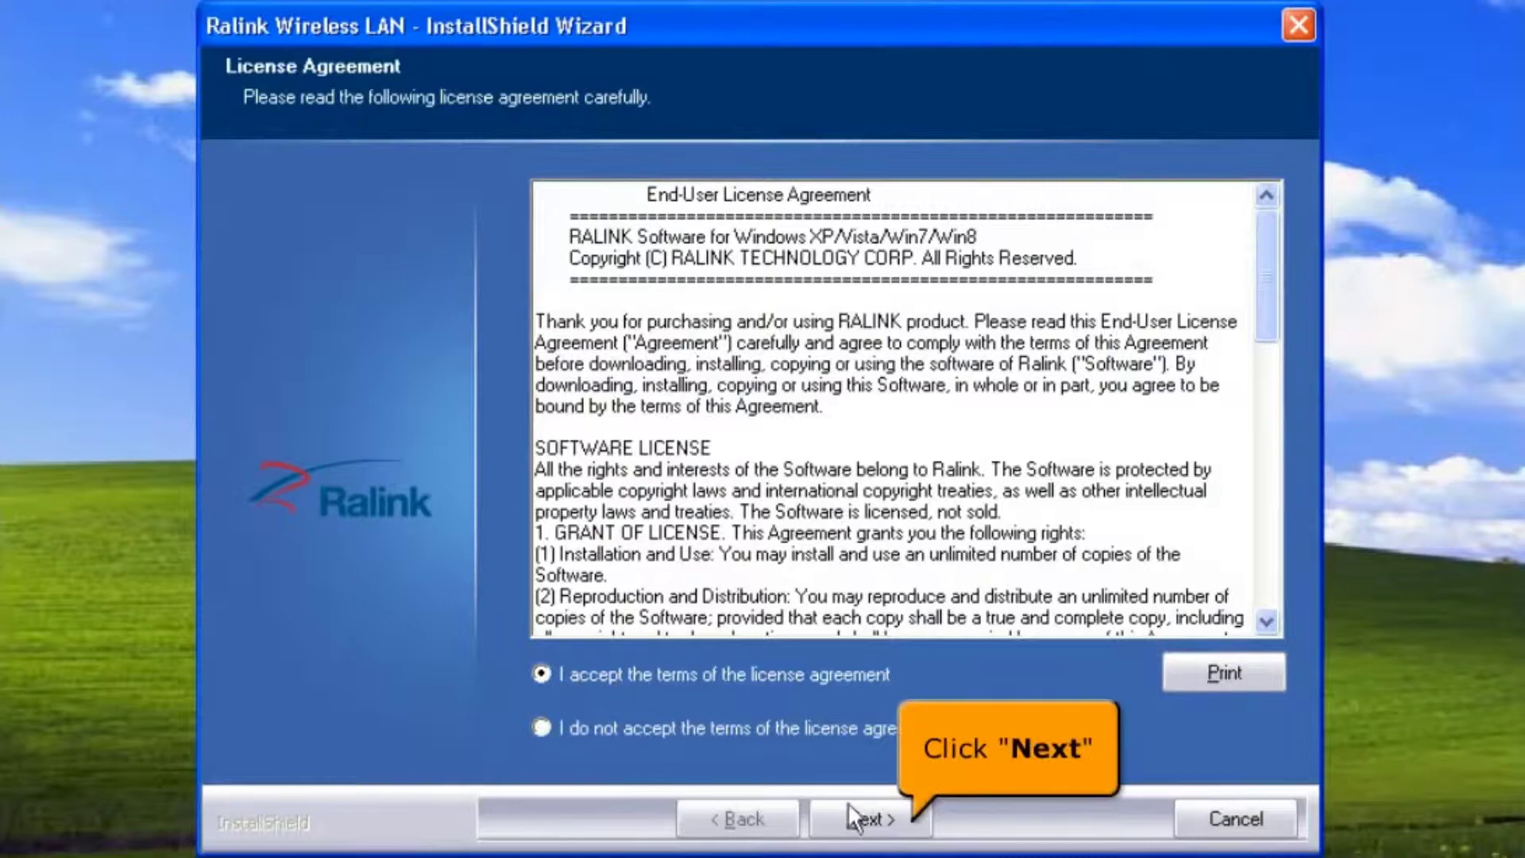
pyautogui.click(860, 826)
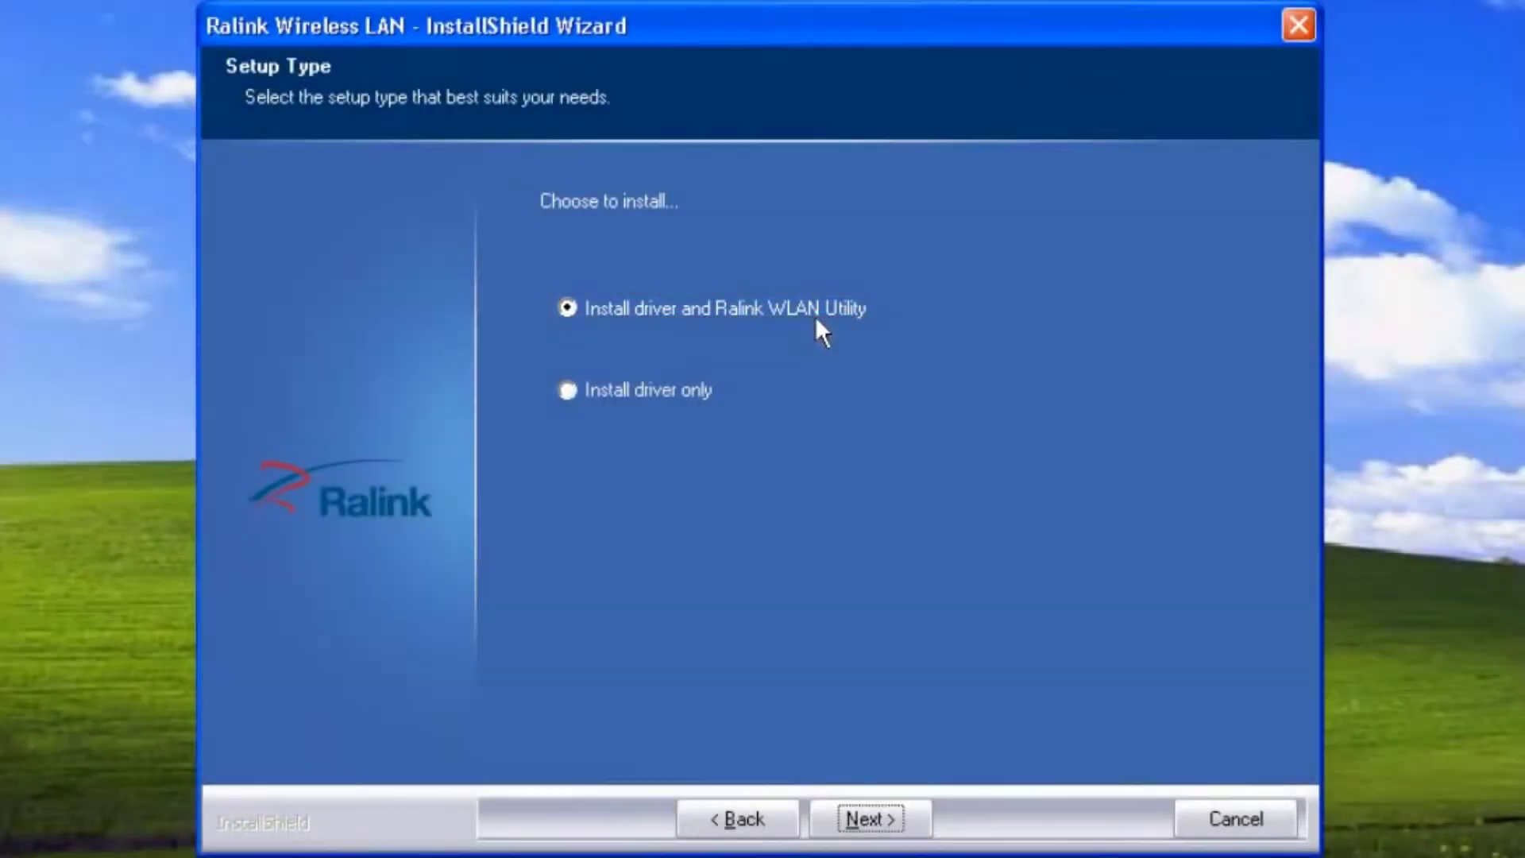
pyautogui.click(903, 813)
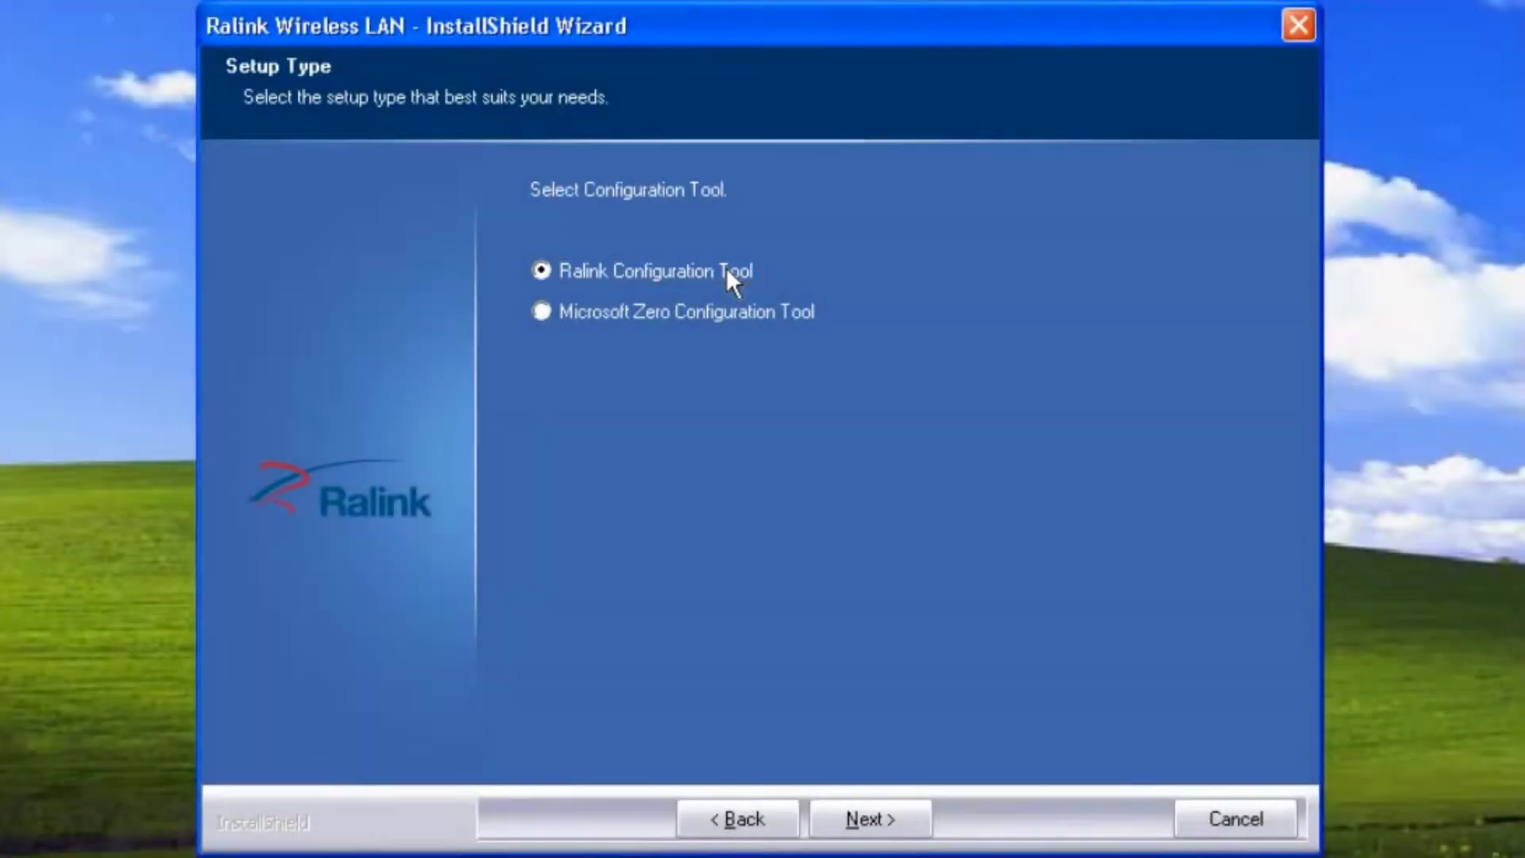
pyautogui.click(898, 826)
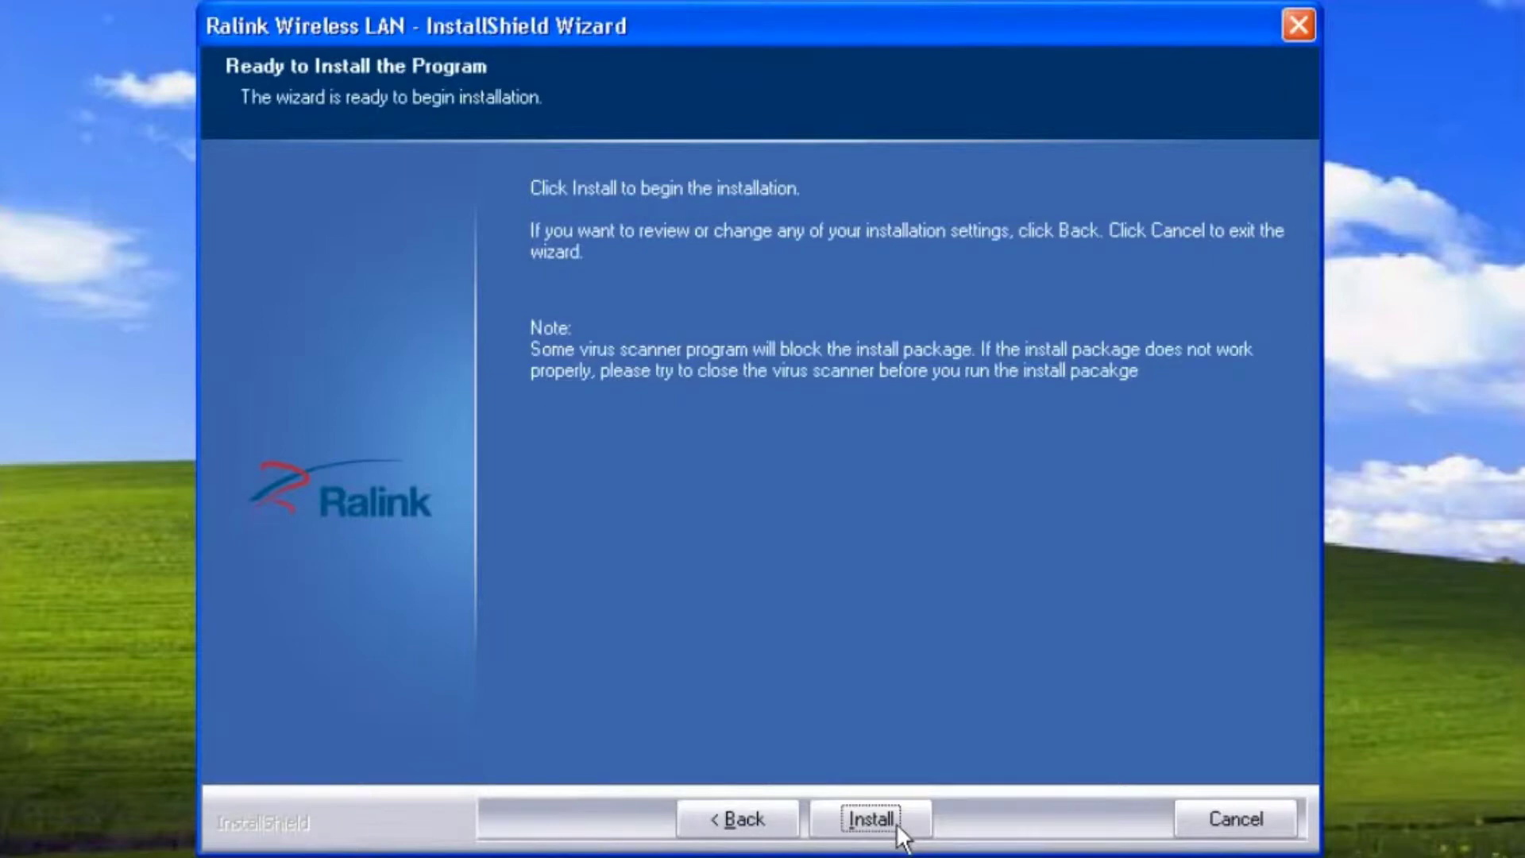
pyautogui.click(898, 828)
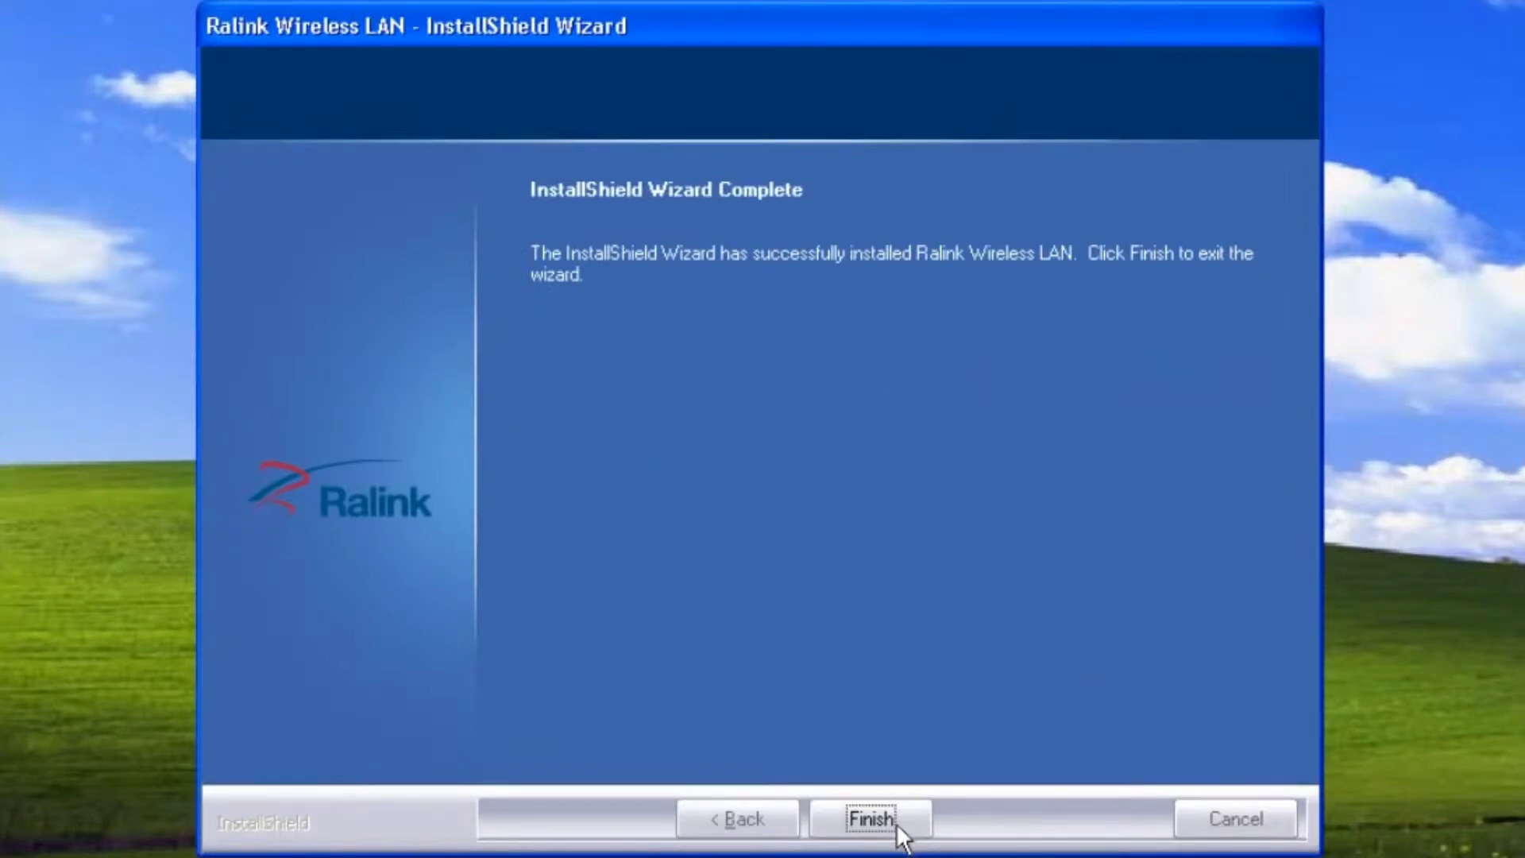
pyautogui.click(872, 819)
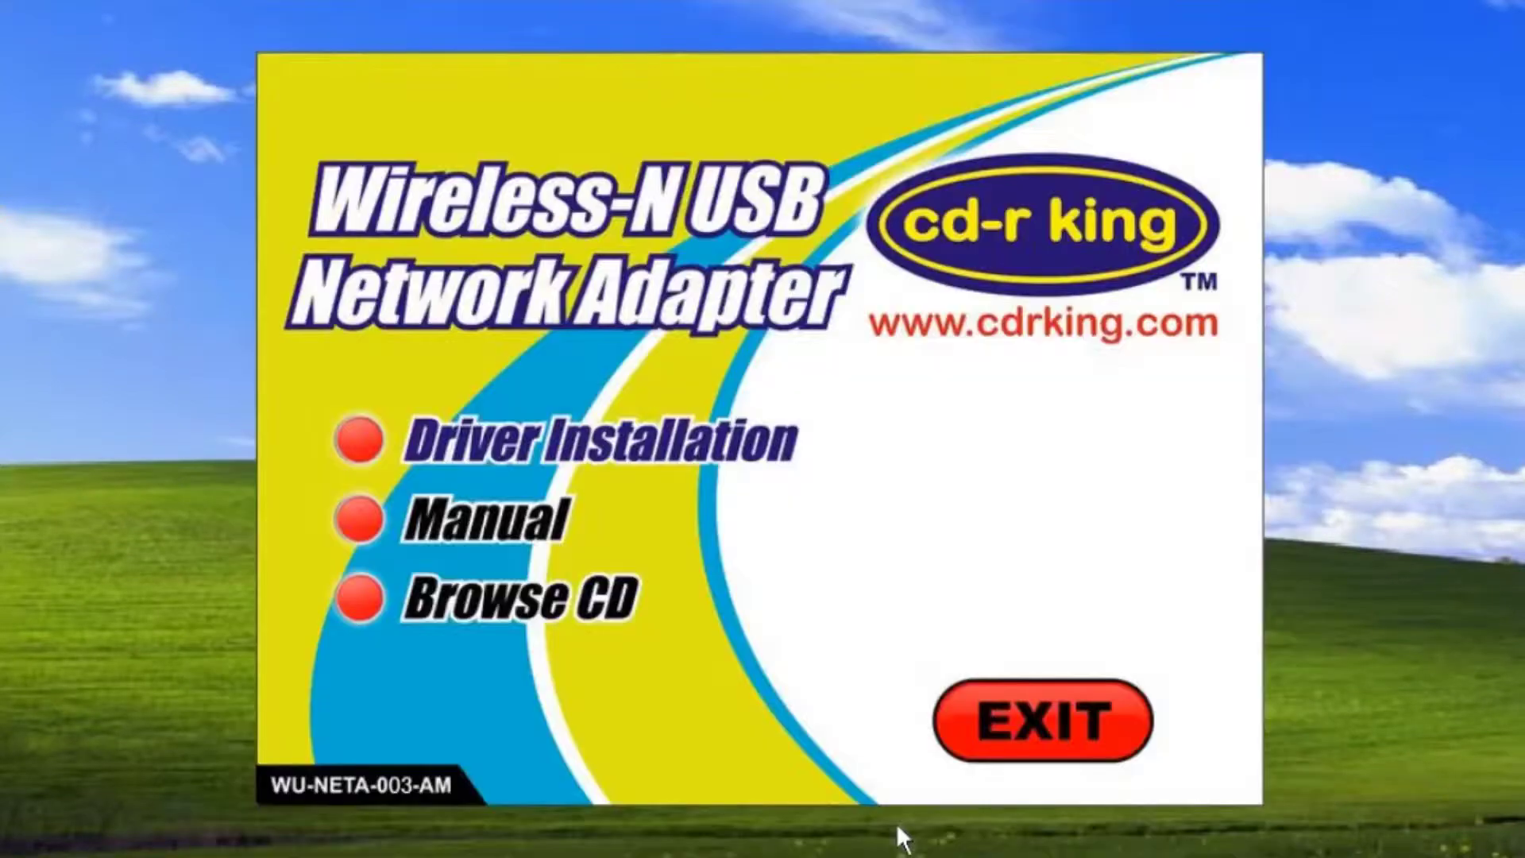
# Close the cd-r king CD menu and reopen the Control Panel.
pyautogui.click(1036, 741)
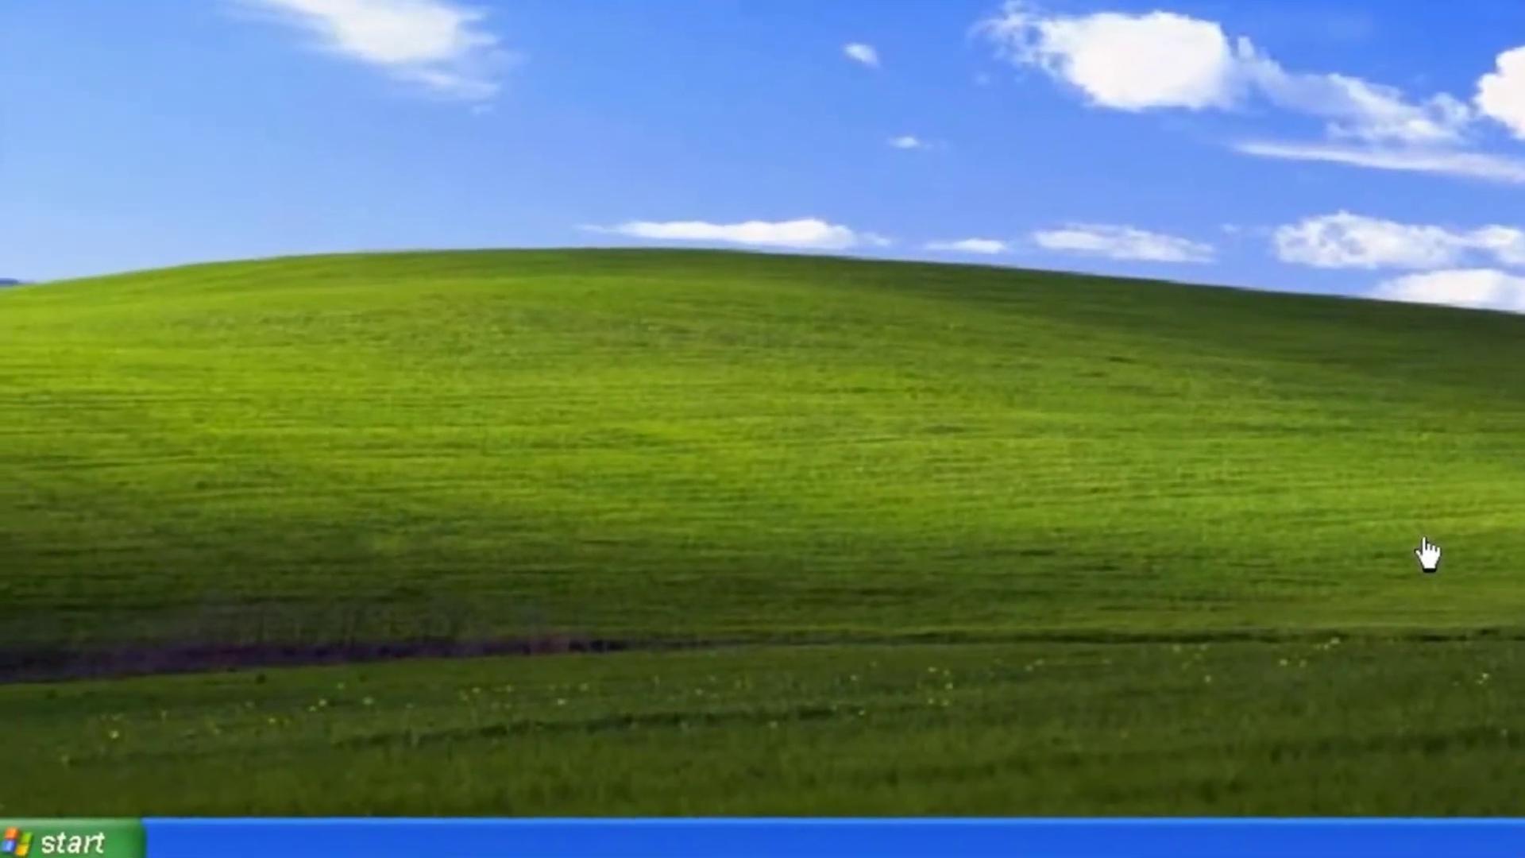
pyautogui.click(83, 835)
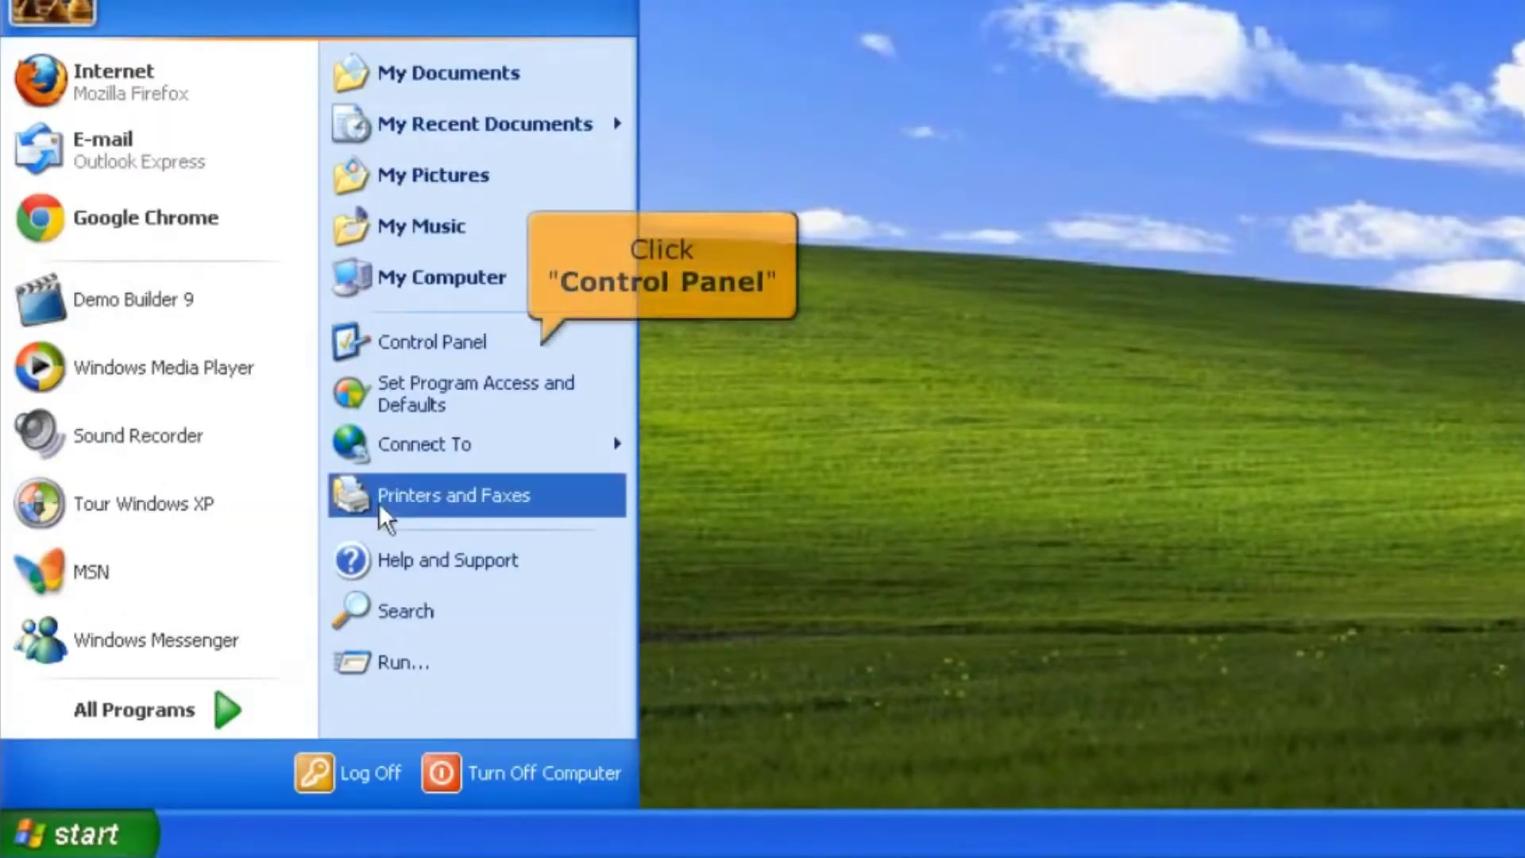
pyautogui.click(501, 350)
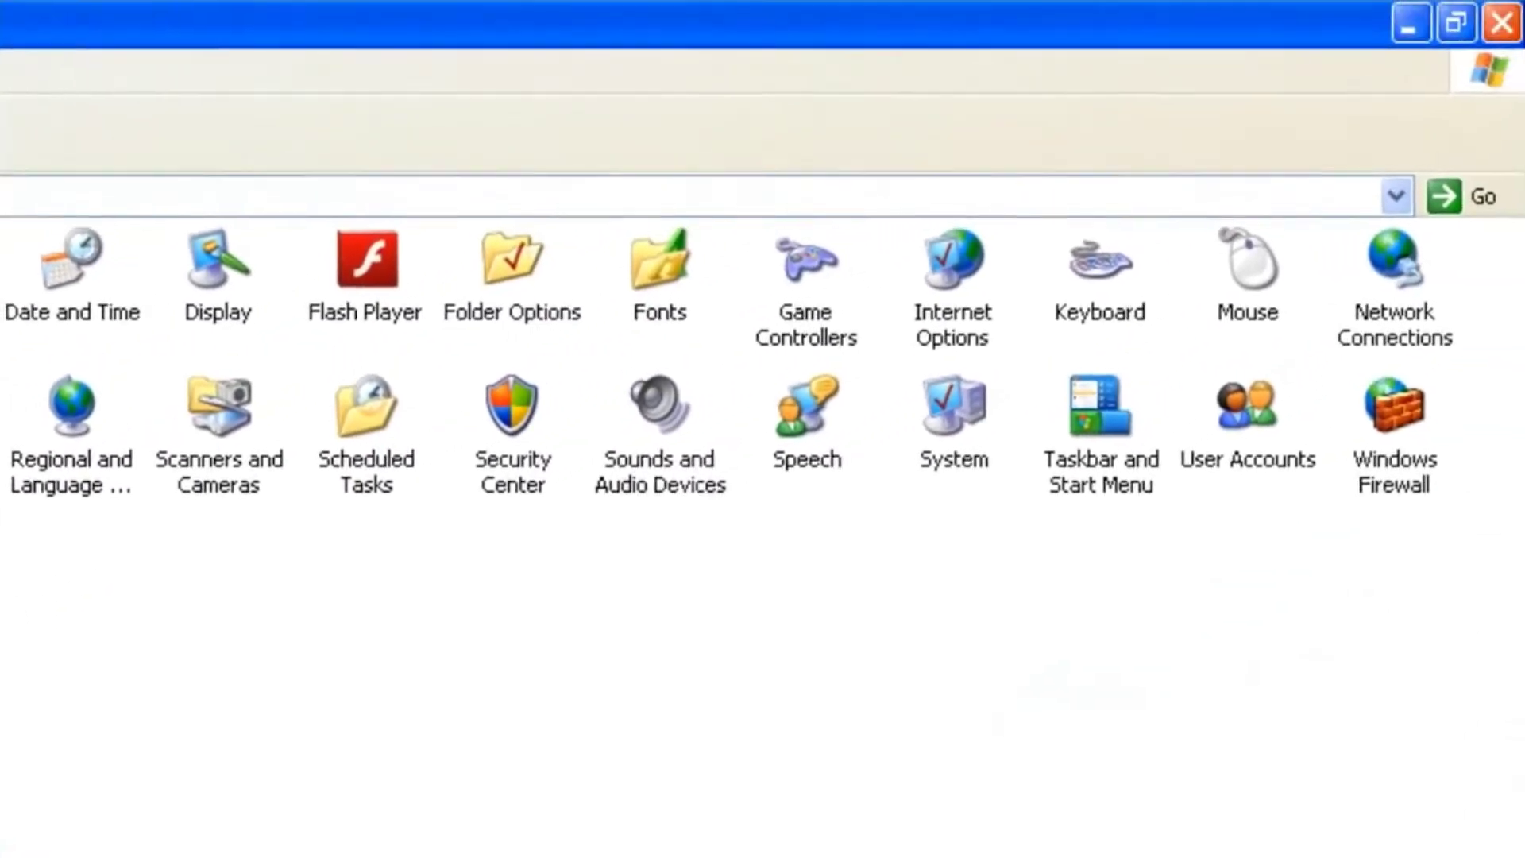
# Verify the 802.11n USB Wireless LAN Card under Network adapters, then close Device Manager and System Properties.
pyautogui.doubleClick(959, 431)
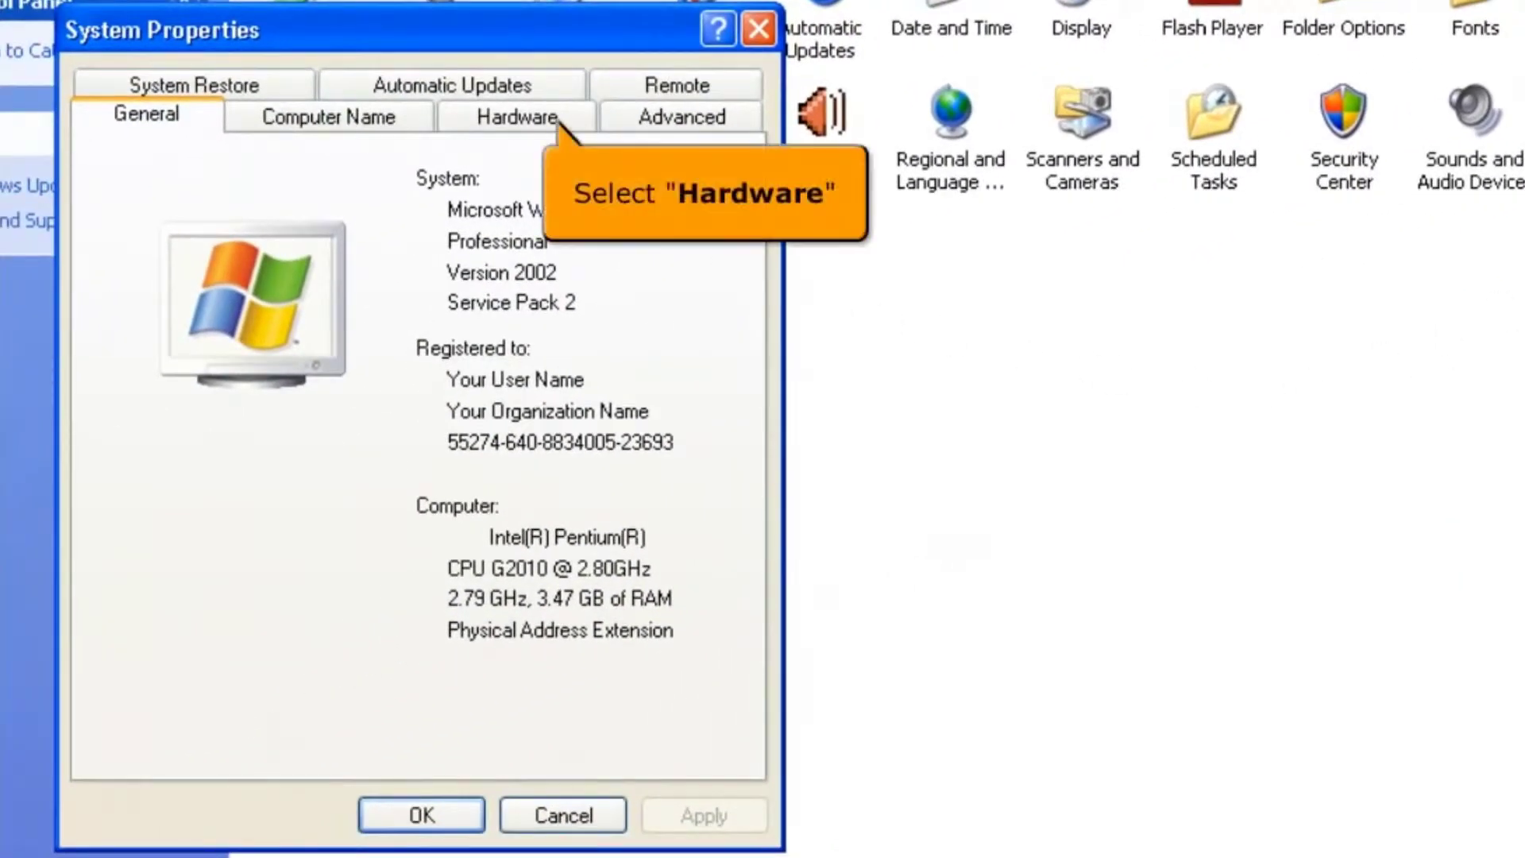
pyautogui.click(544, 118)
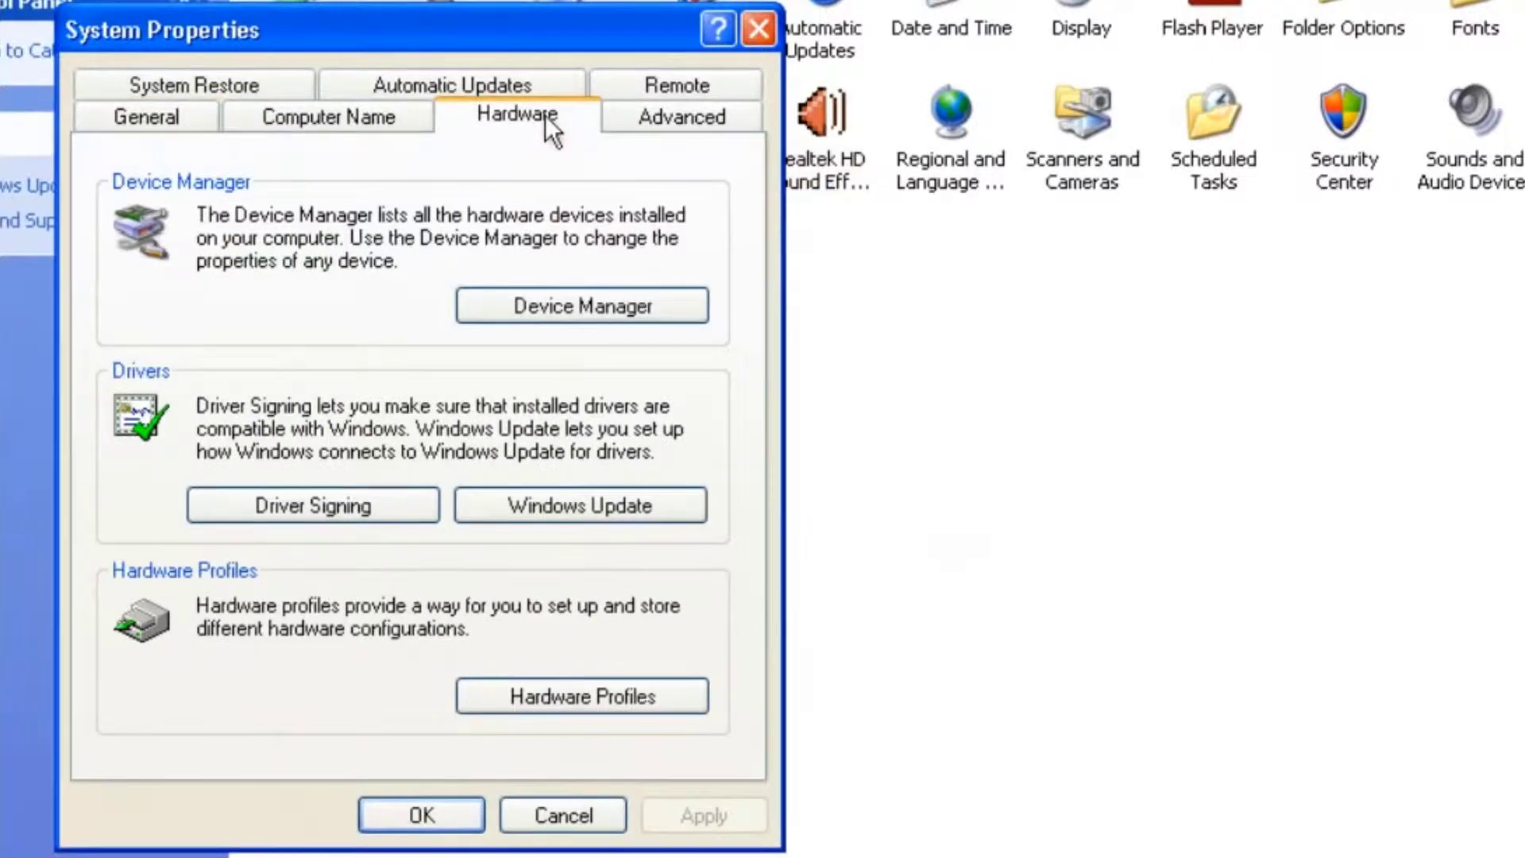
pyautogui.click(478, 302)
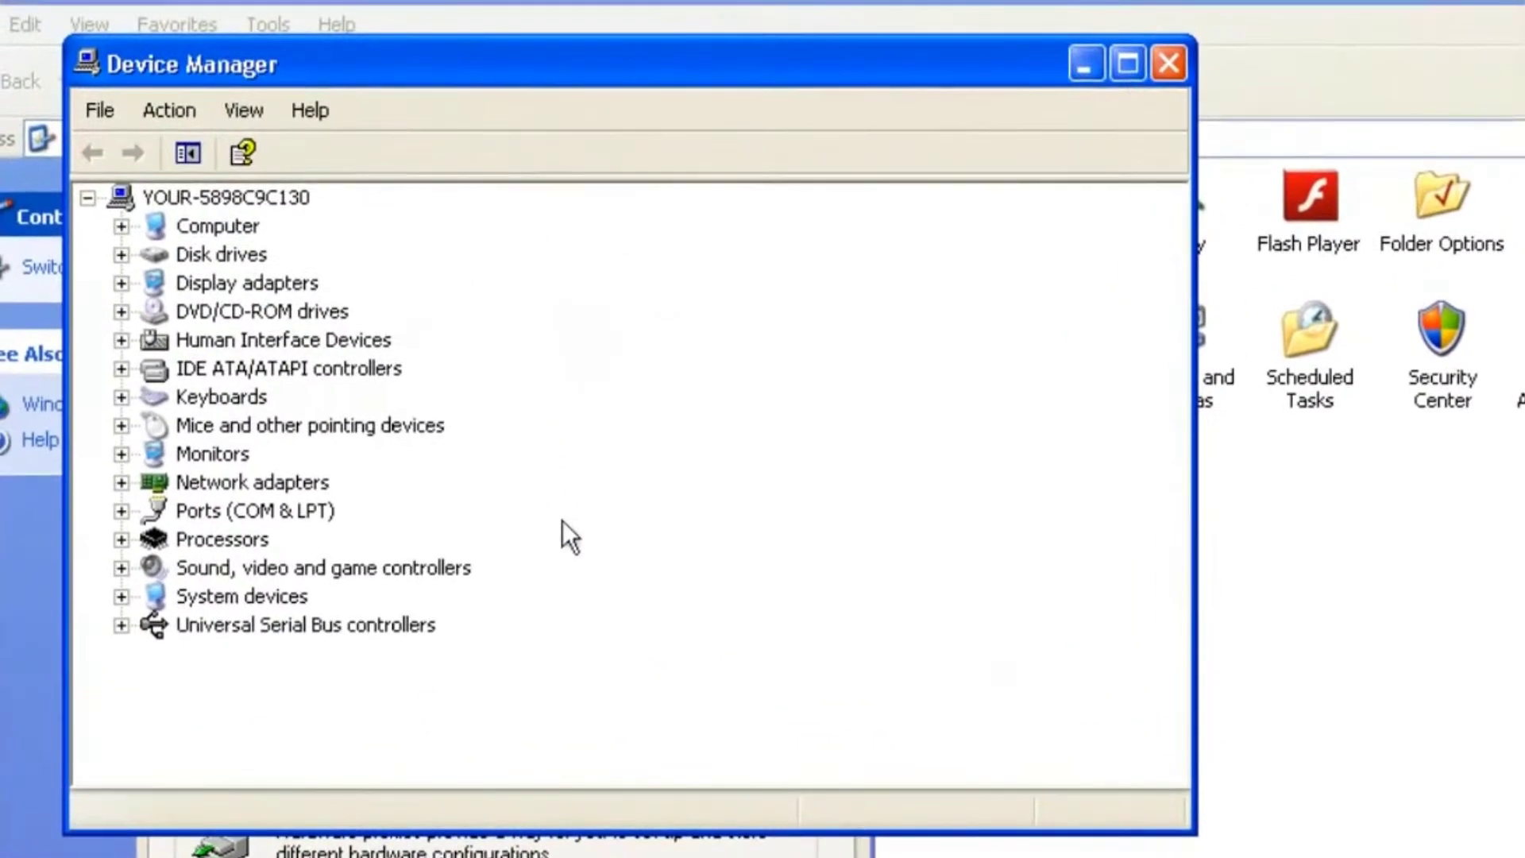
pyautogui.click(123, 481)
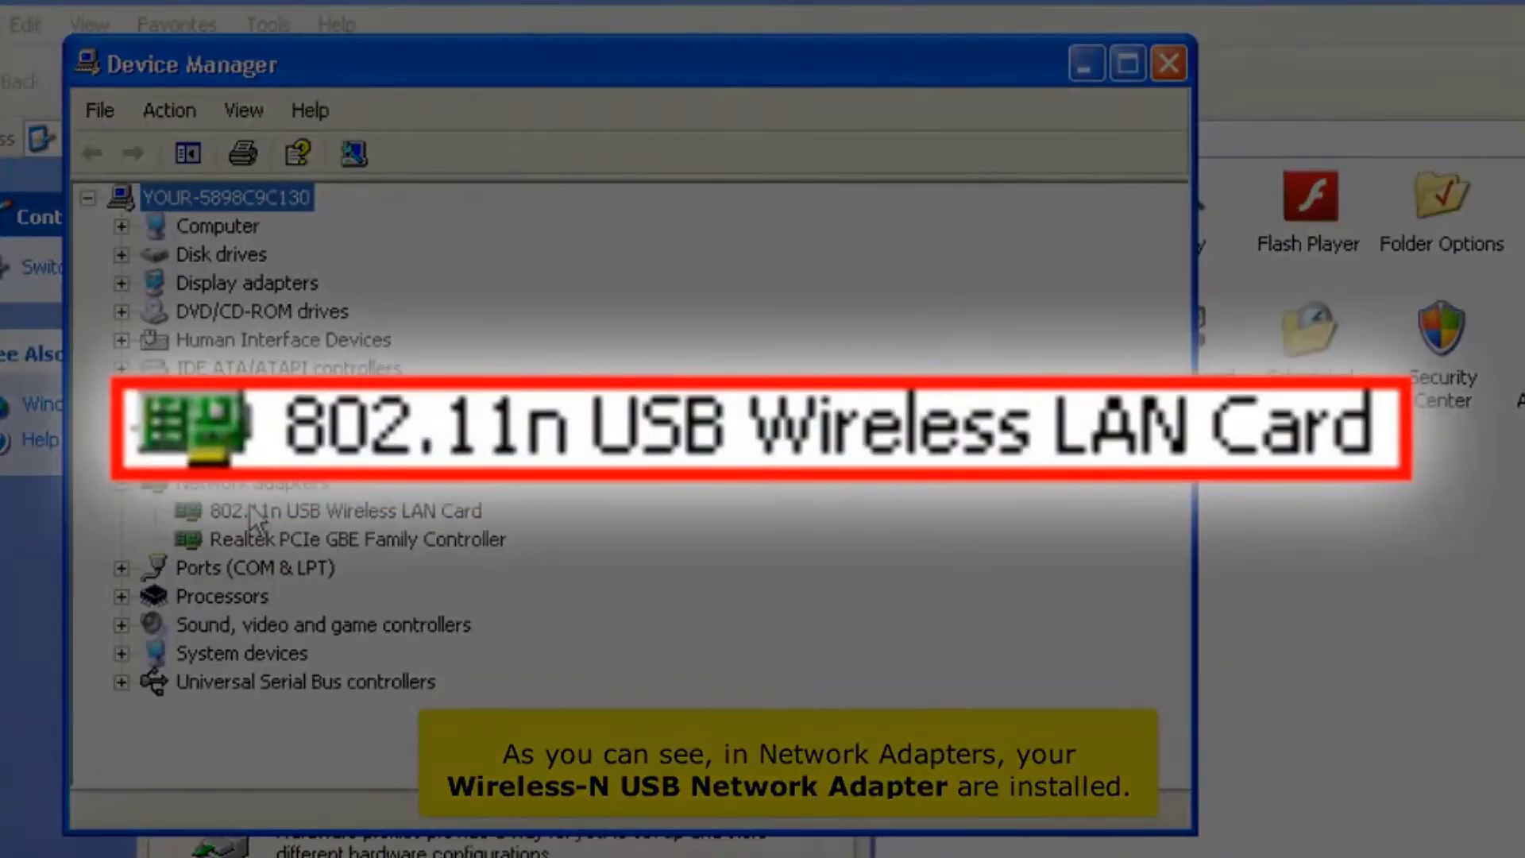
pyautogui.click(249, 513)
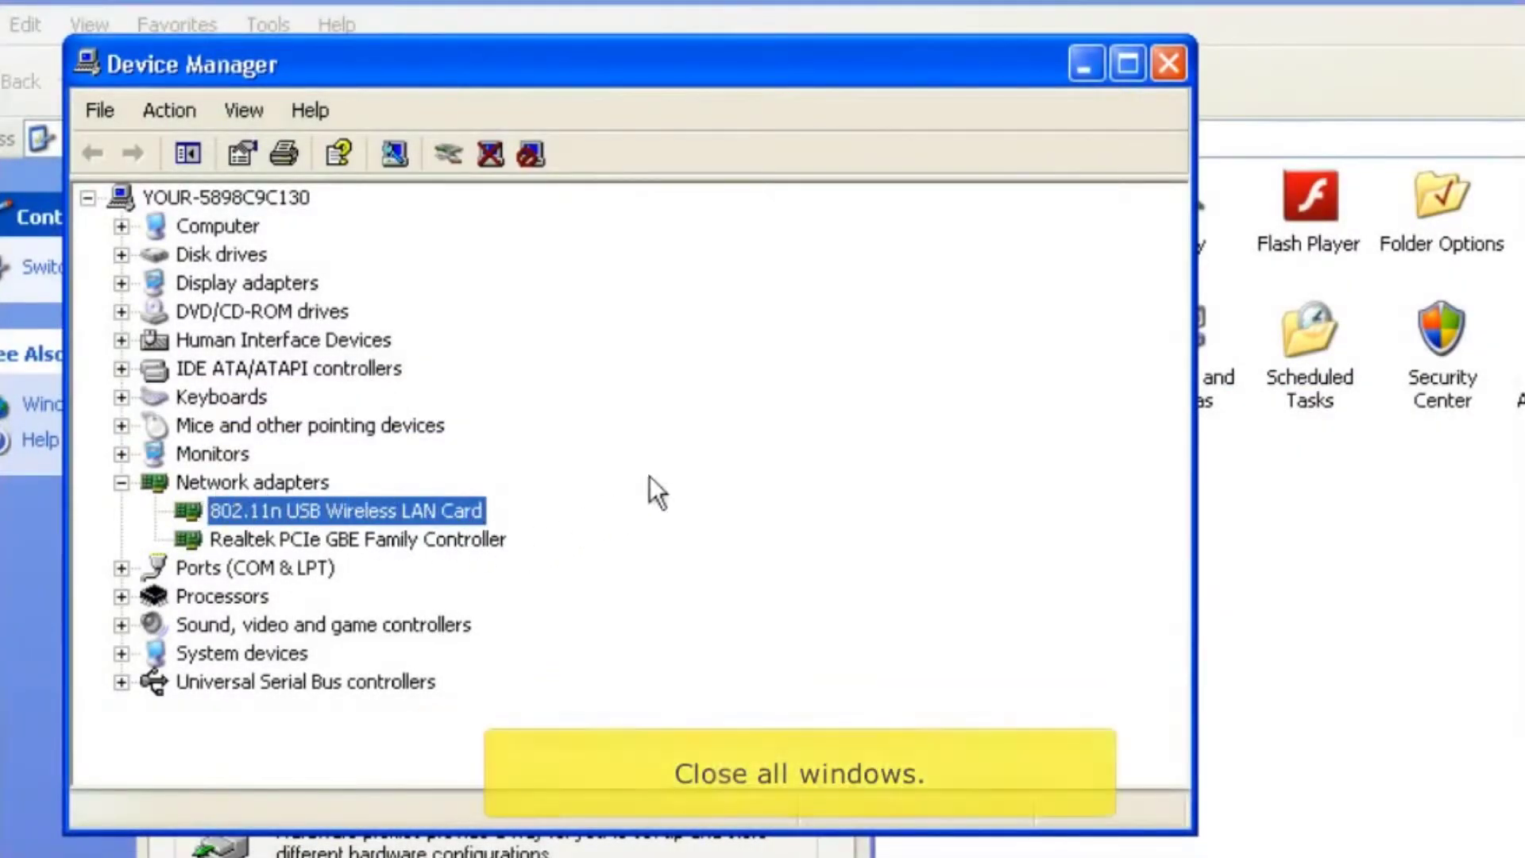
pyautogui.click(1170, 64)
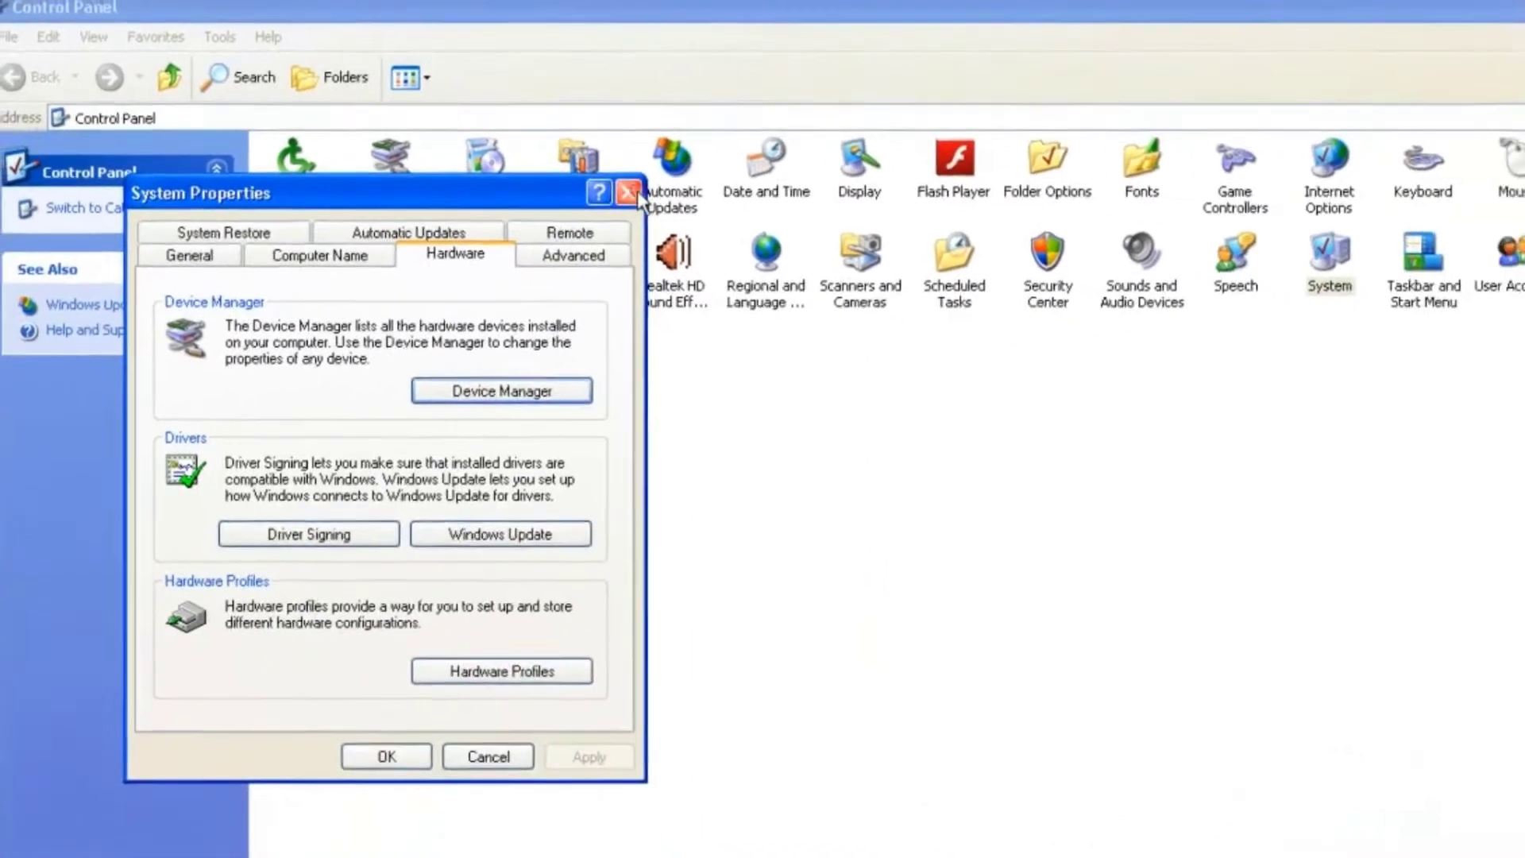
pyautogui.click(725, 215)
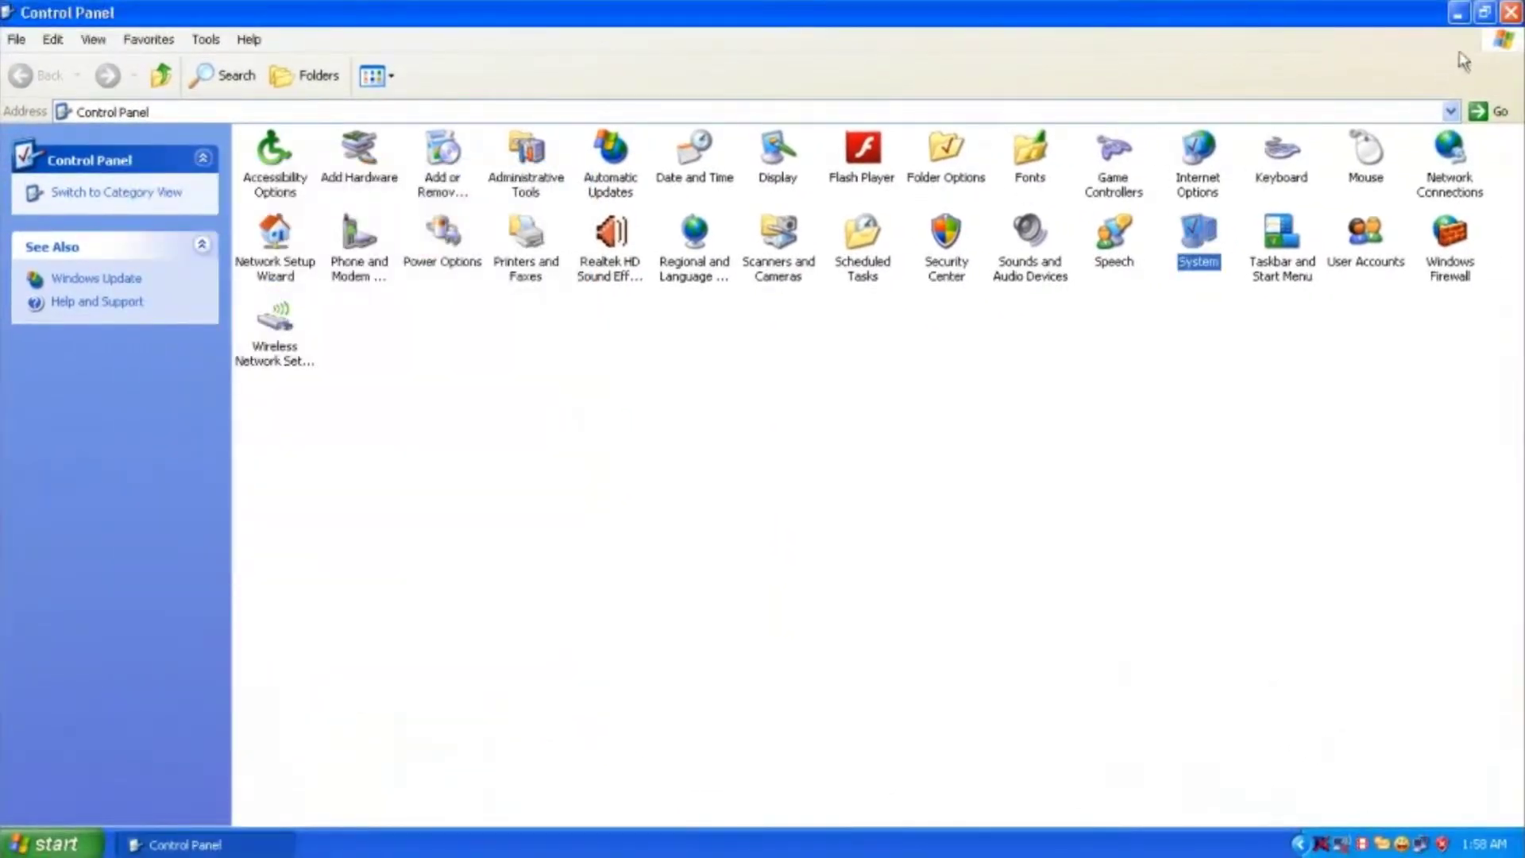
# Close Control Panel and launch the Ralink Config Utility from its tray icon.
pyautogui.click(1510, 12)
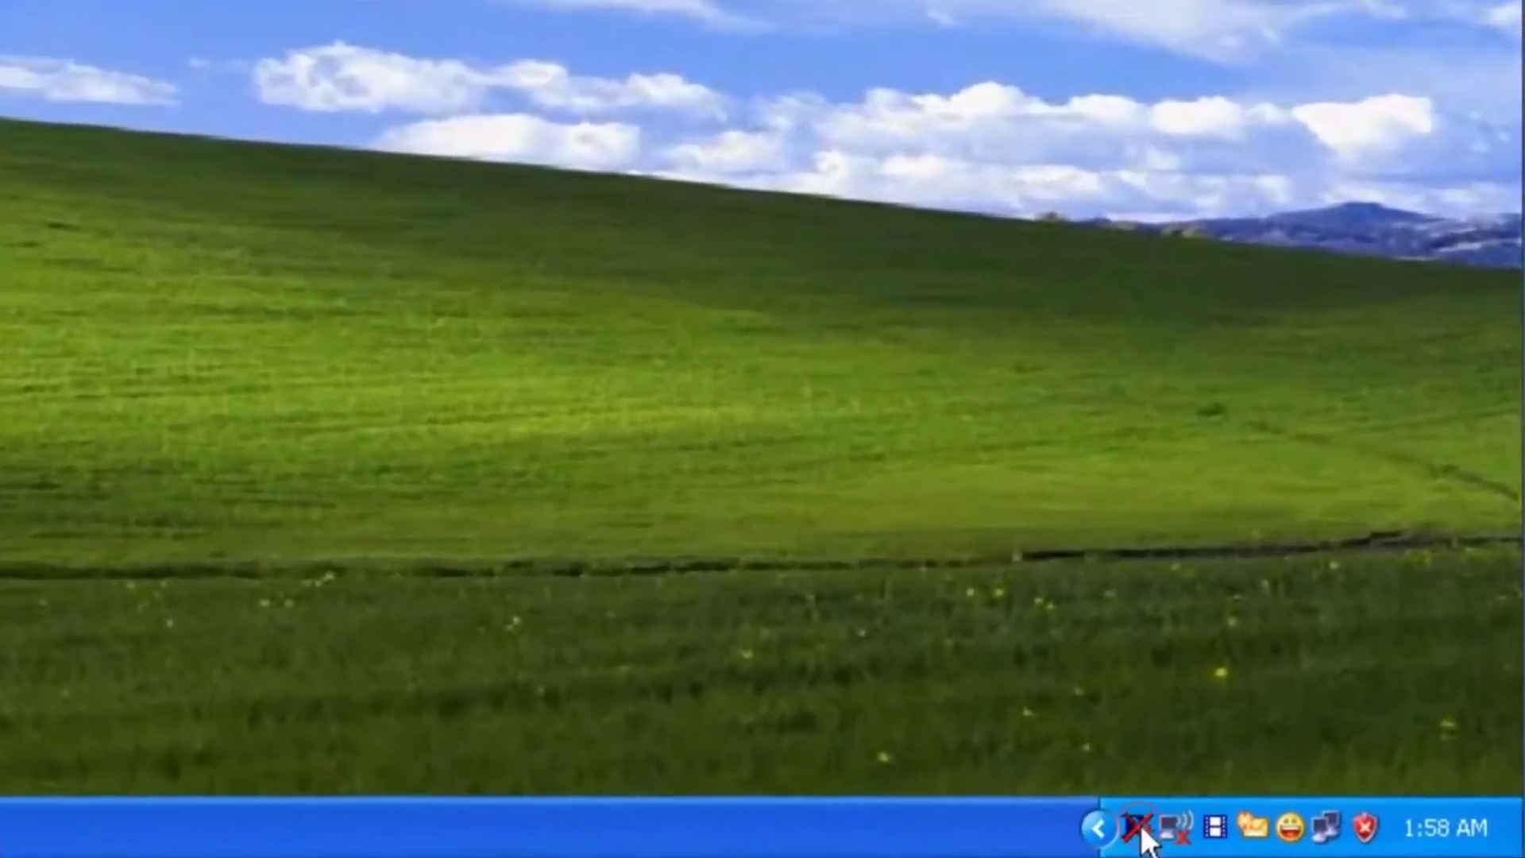
pyautogui.rightClick(1139, 827)
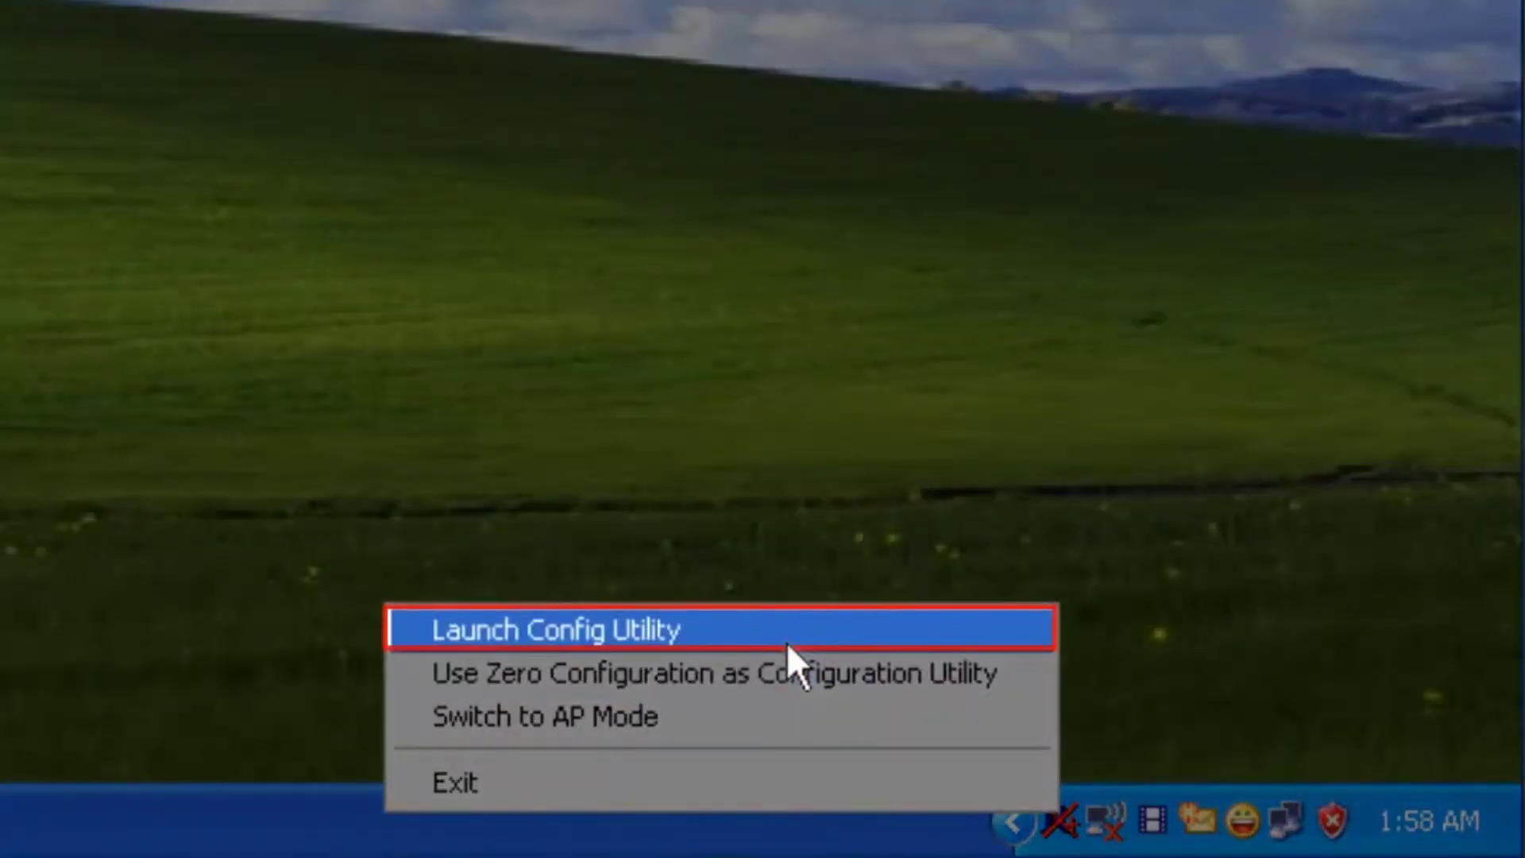
pyautogui.click(786, 641)
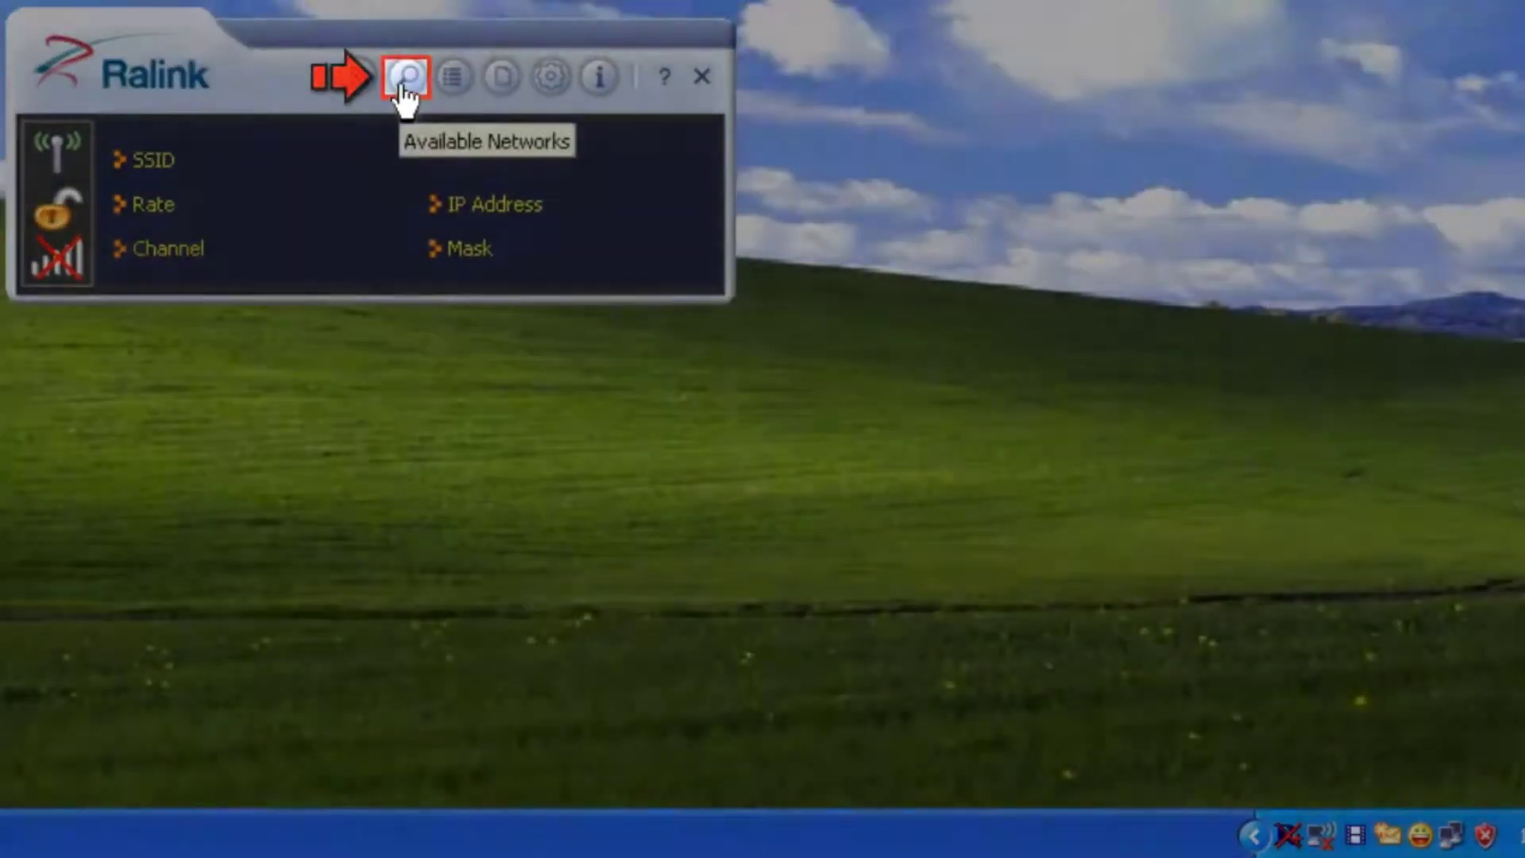
# Connect to the '3d printer' network from Available Networks and enter its WPA preshared key.
pyautogui.click(404, 86)
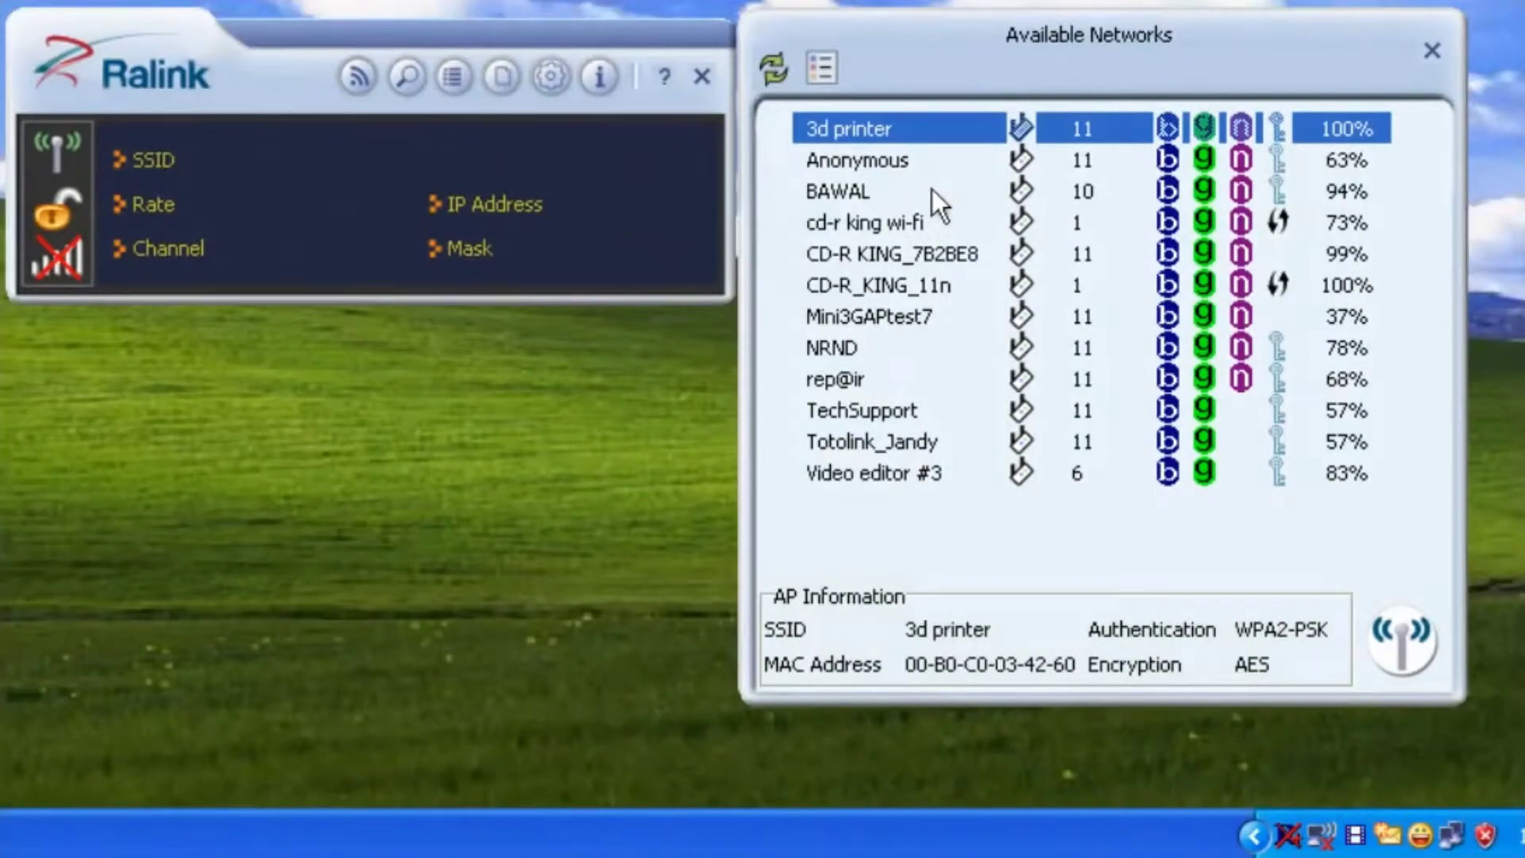
pyautogui.rightClick(931, 189)
pyautogui.click(908, 133)
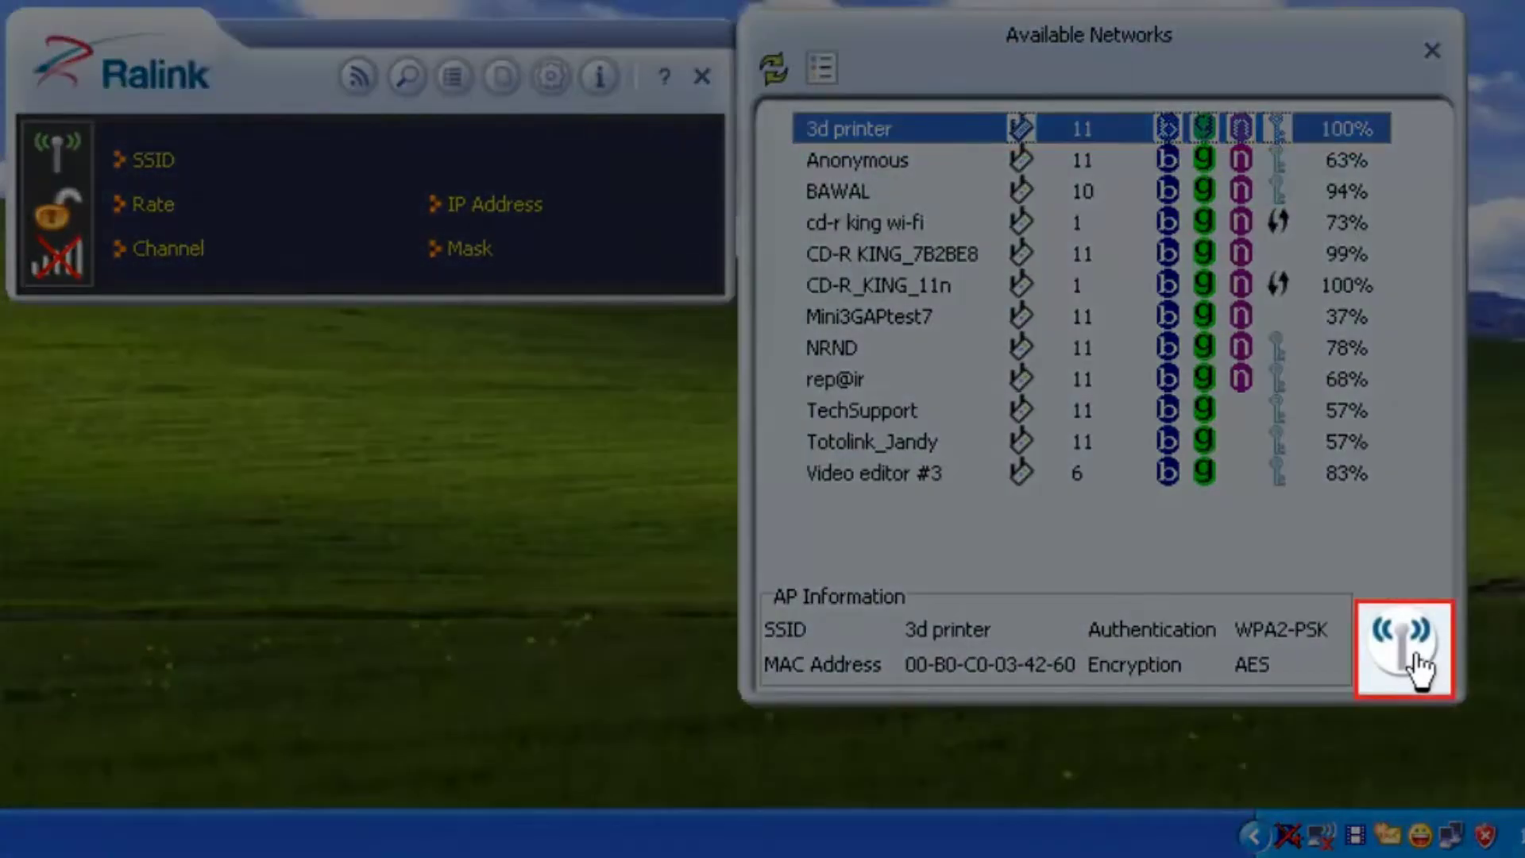
pyautogui.click(1414, 656)
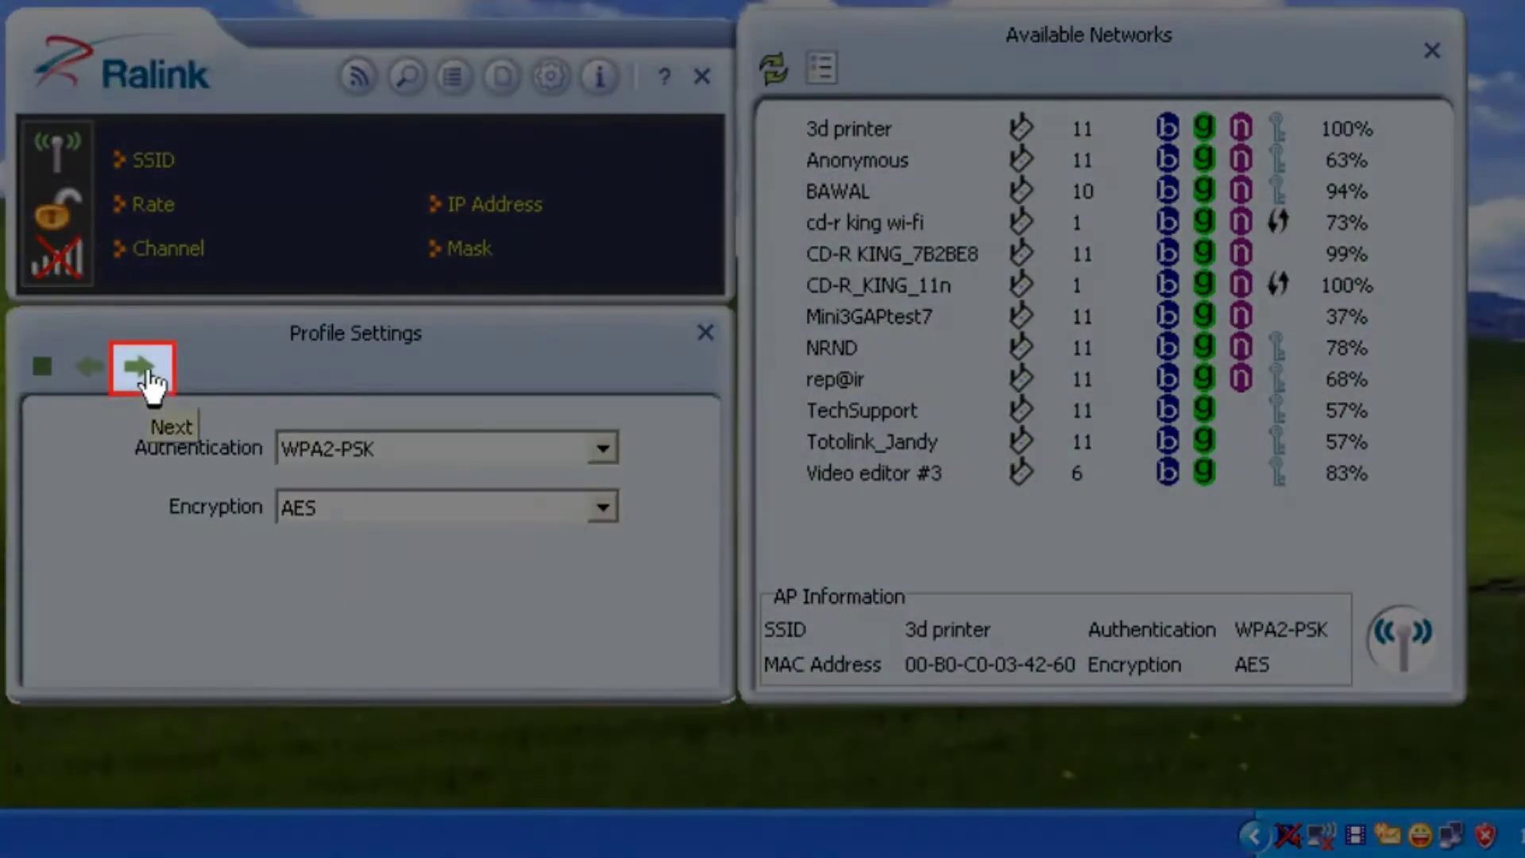
pyautogui.click(147, 371)
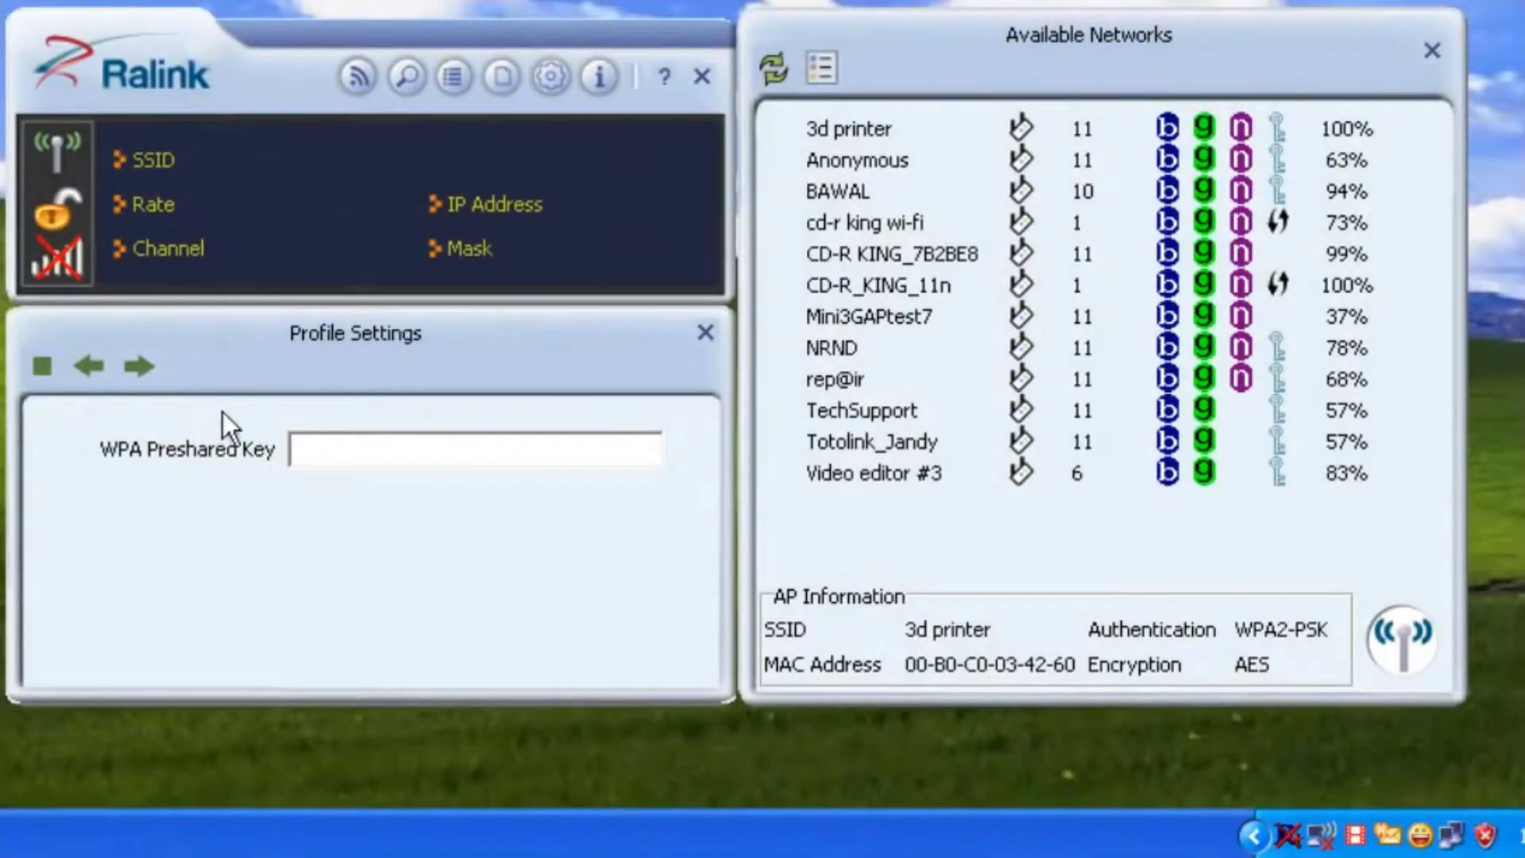
pyautogui.click(341, 446)
pyautogui.write('*****')
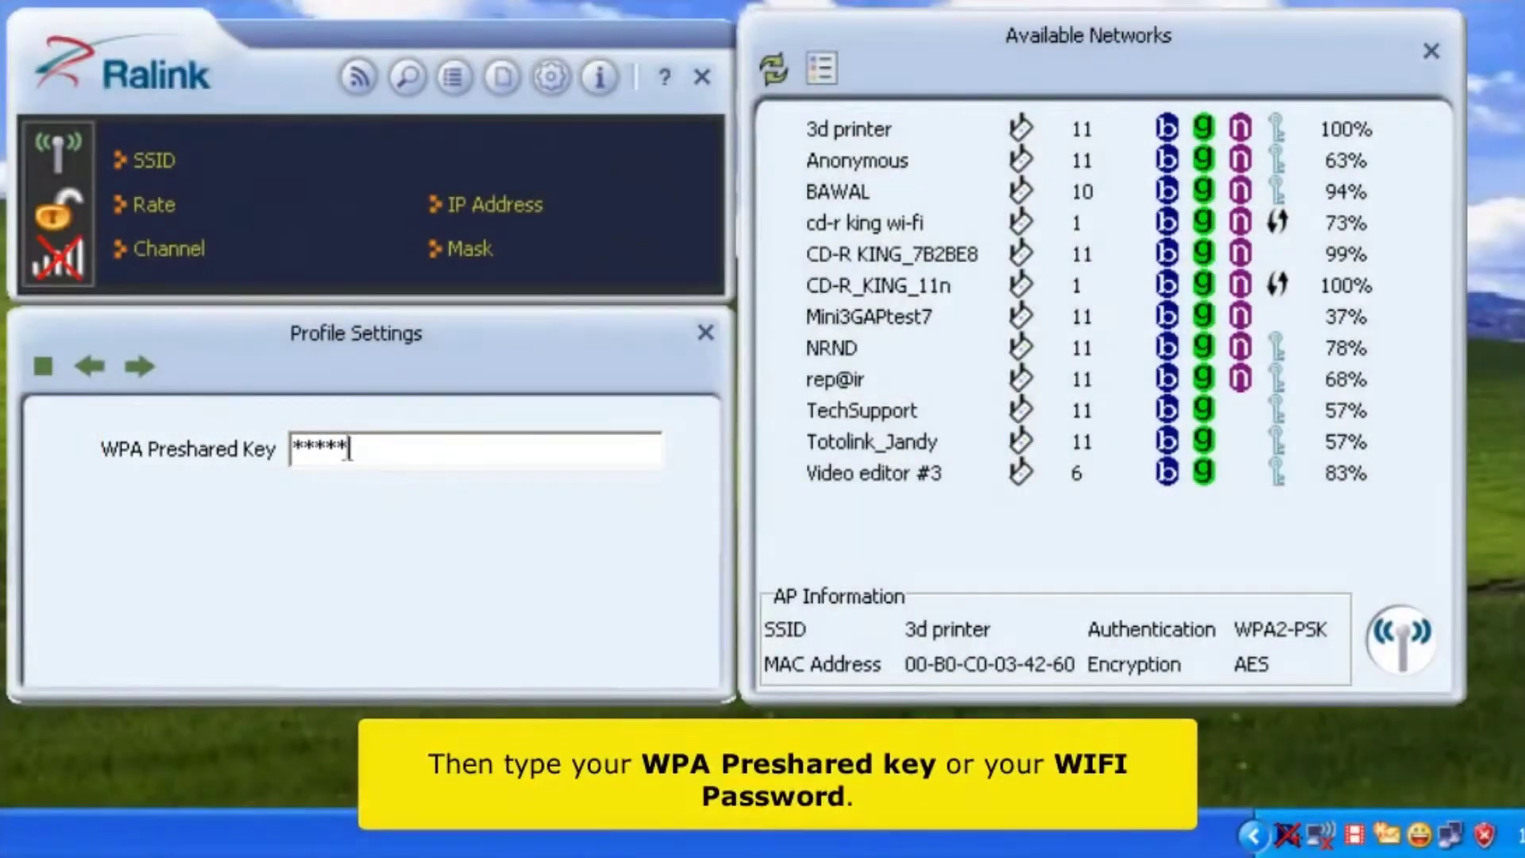
pyautogui.write('*****')
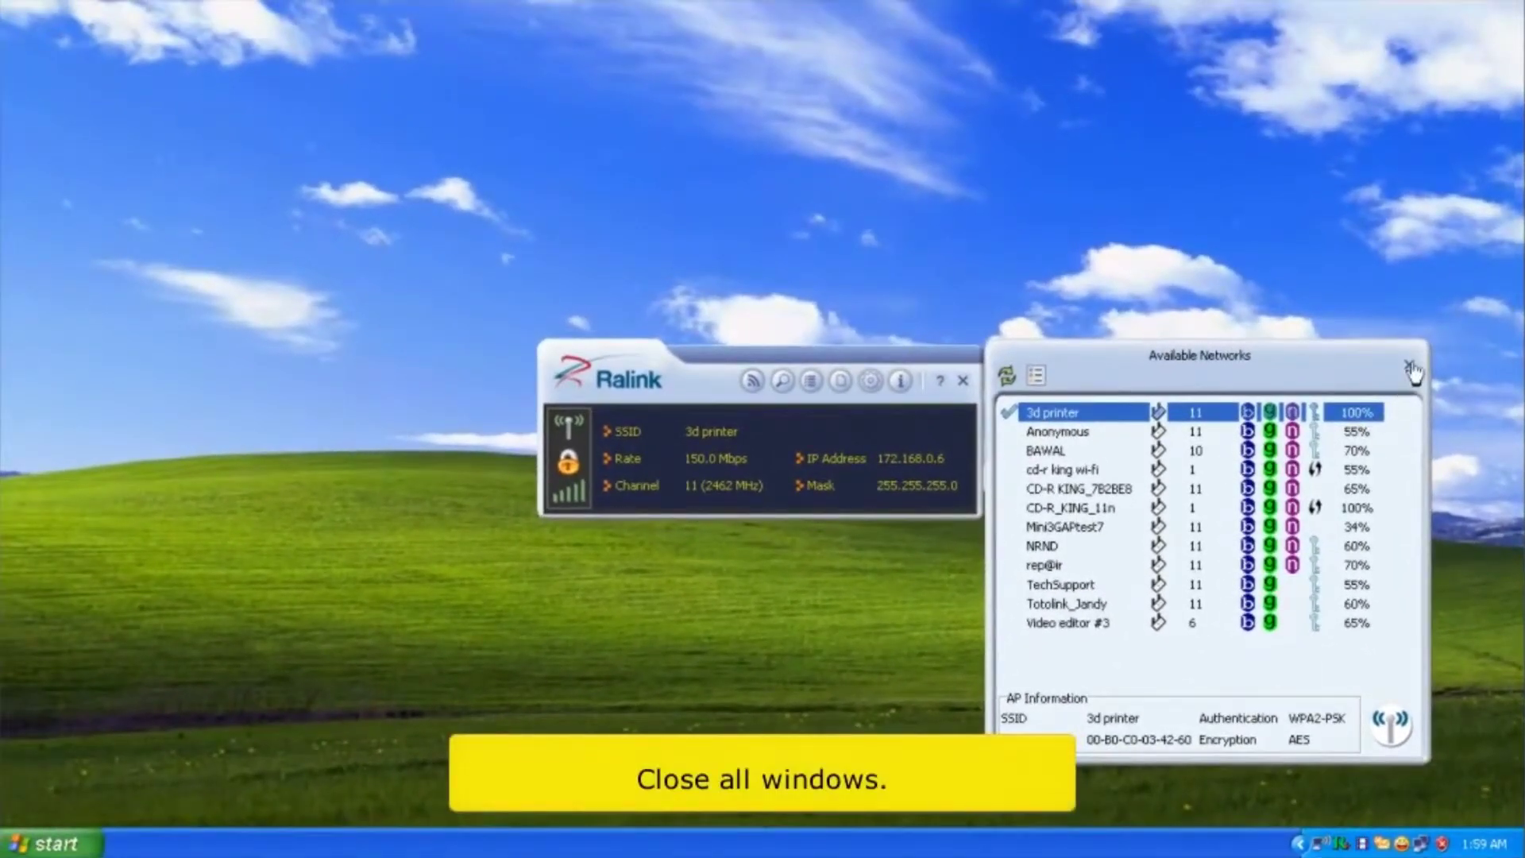
# Close the Available Networks list and the Ralink Configuration Utility window.
pyautogui.click(1409, 367)
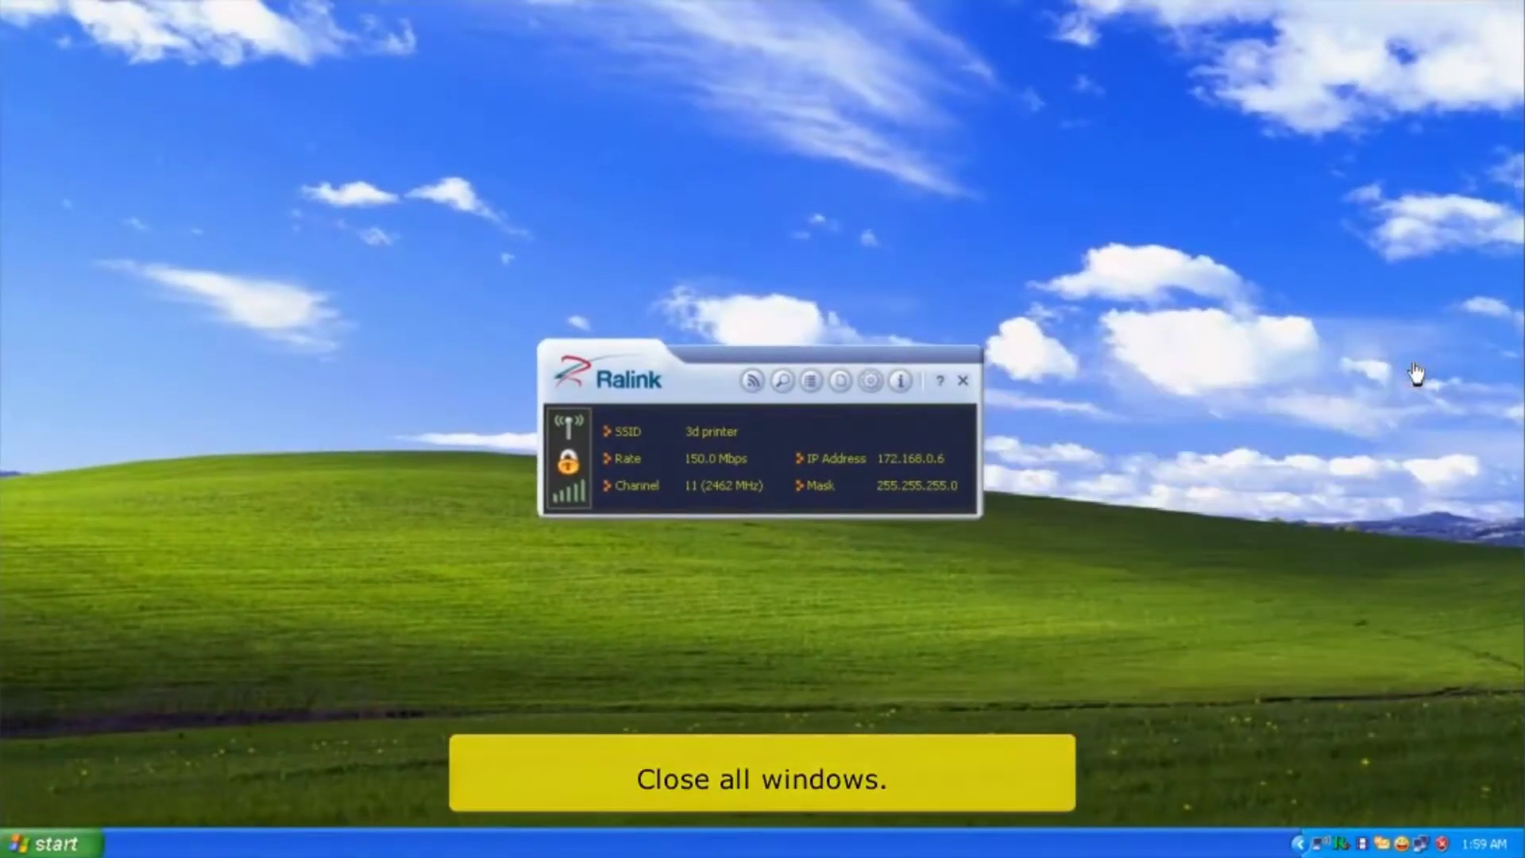
pyautogui.click(959, 381)
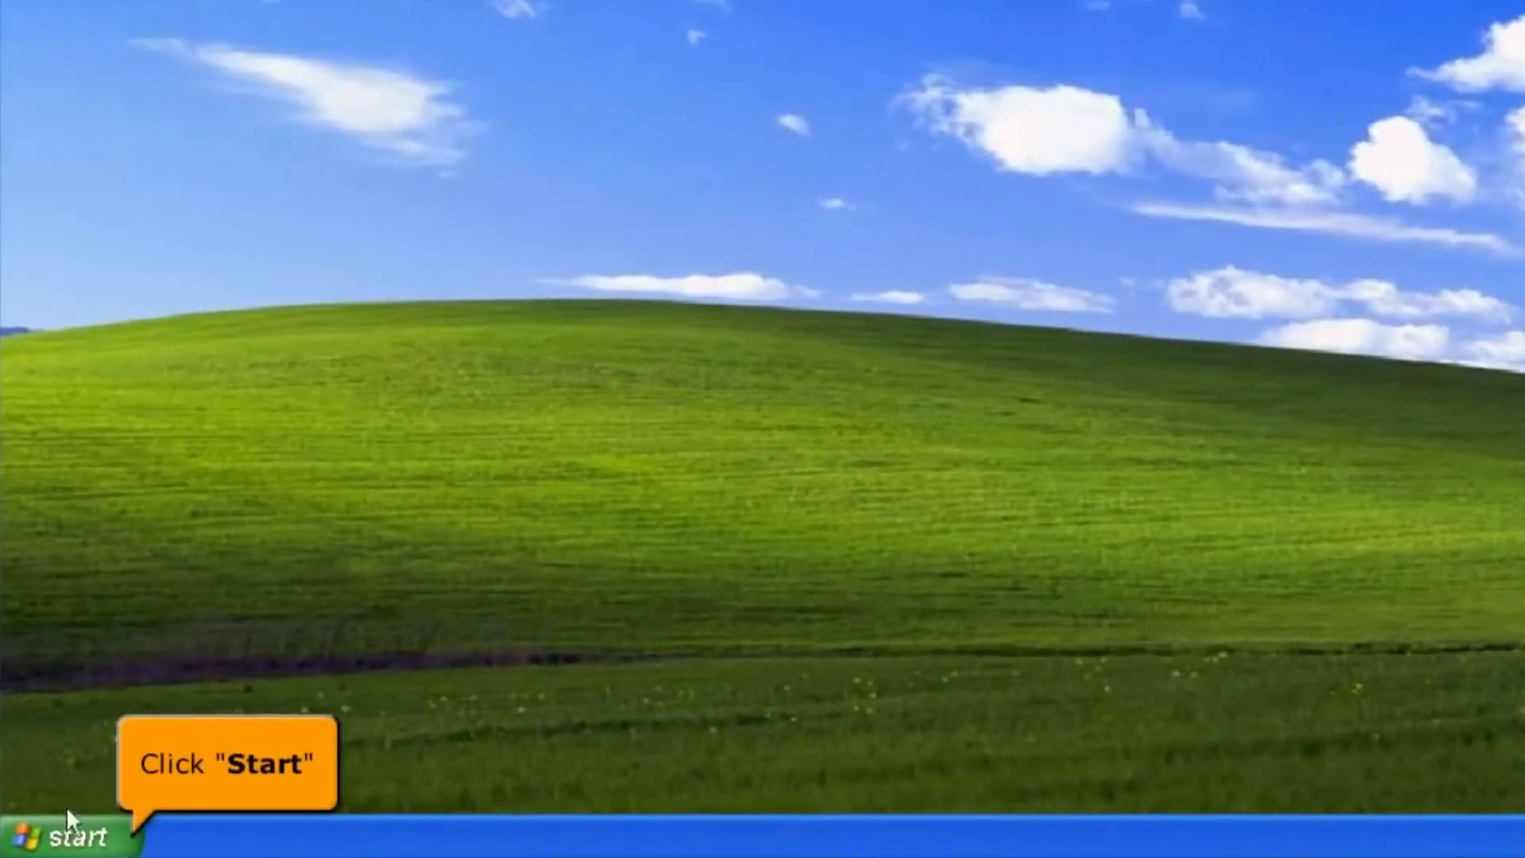
pyautogui.click(55, 848)
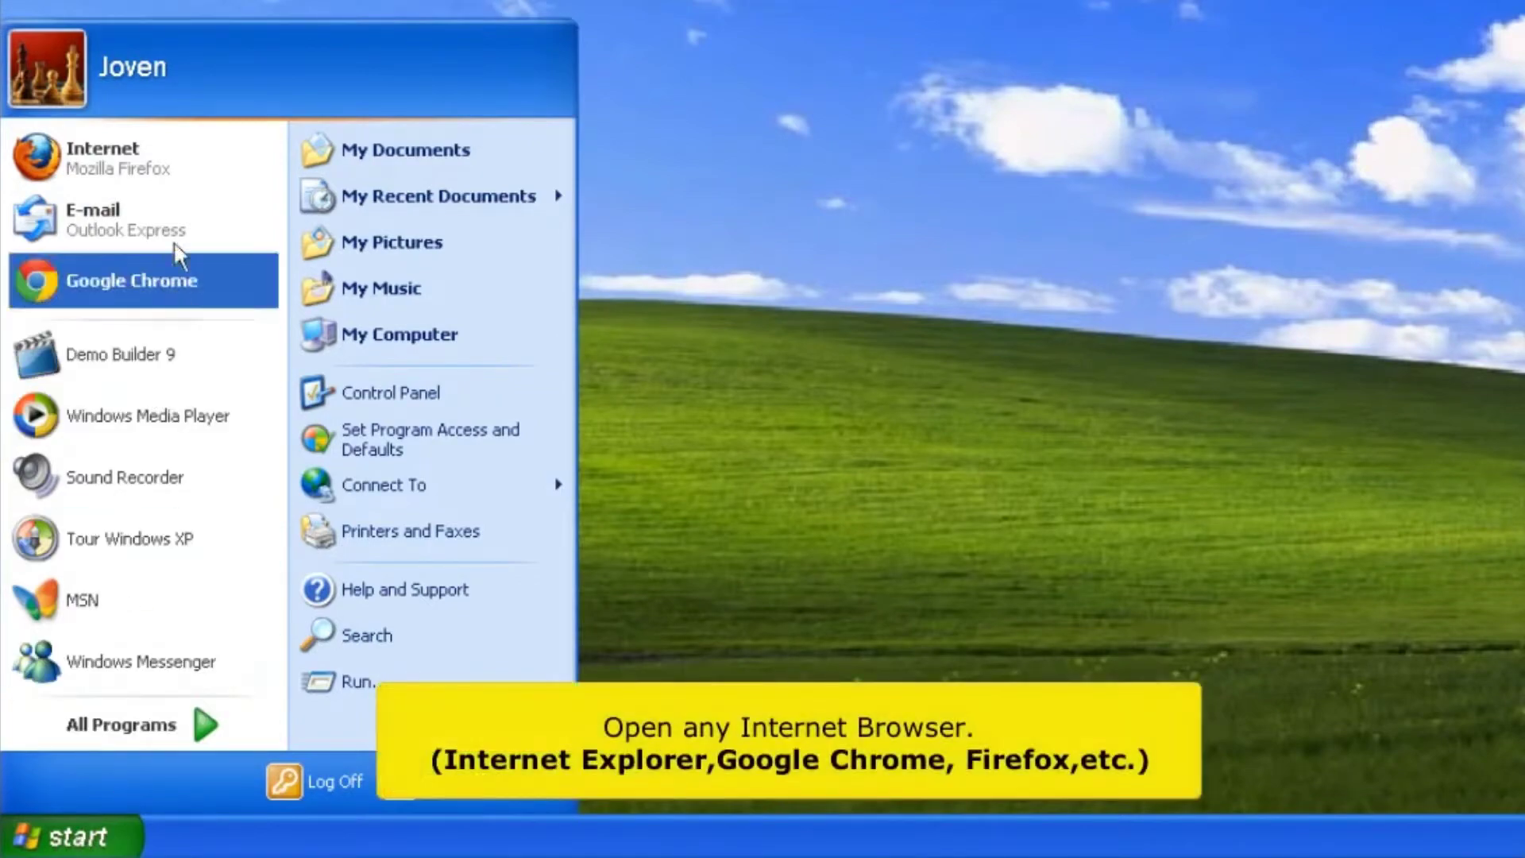
pyautogui.click(175, 170)
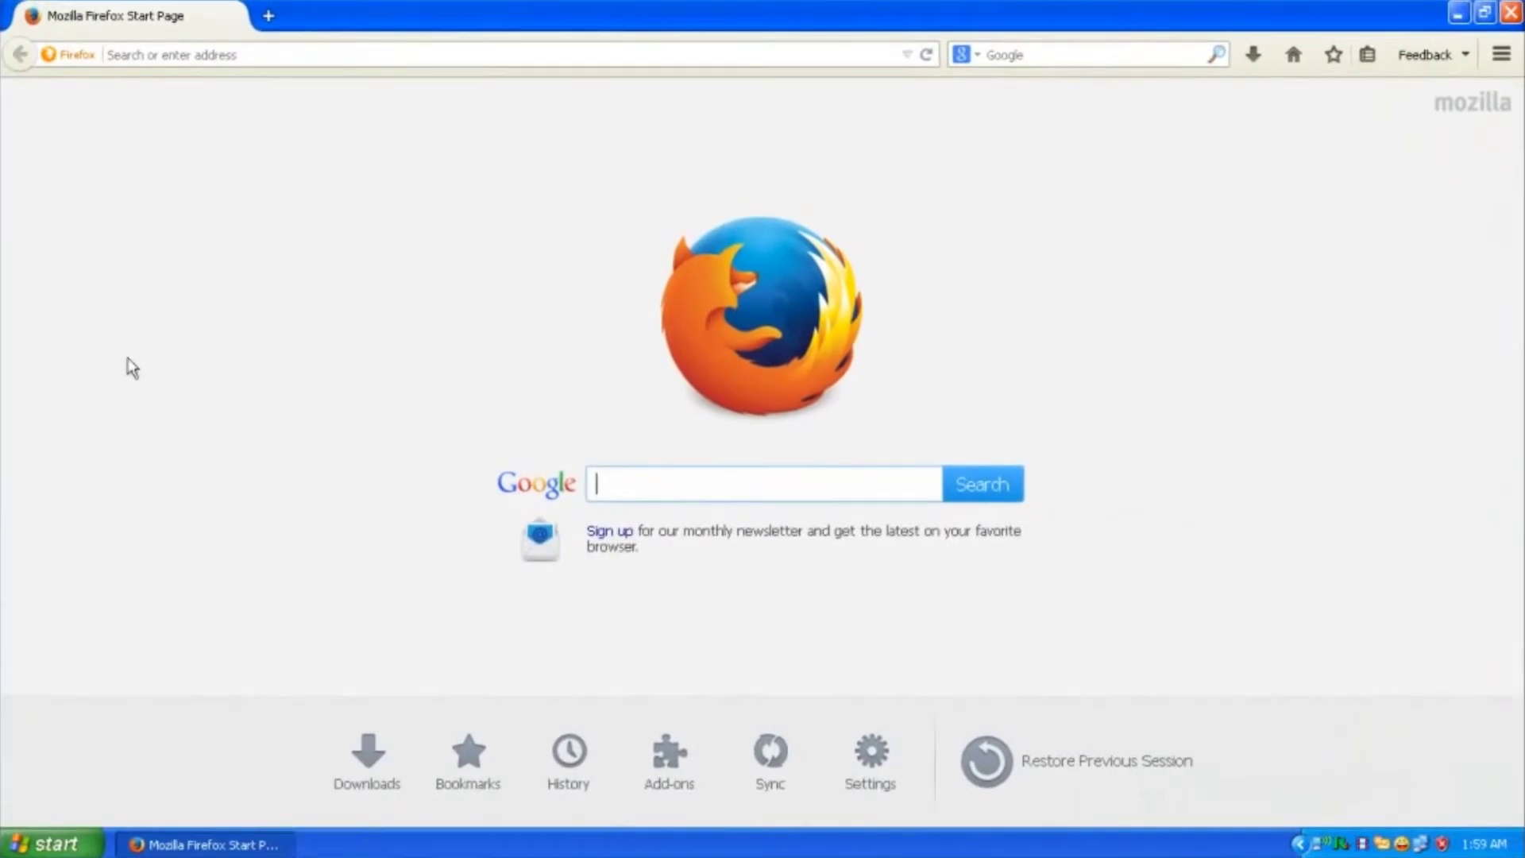
pyautogui.click(475, 54)
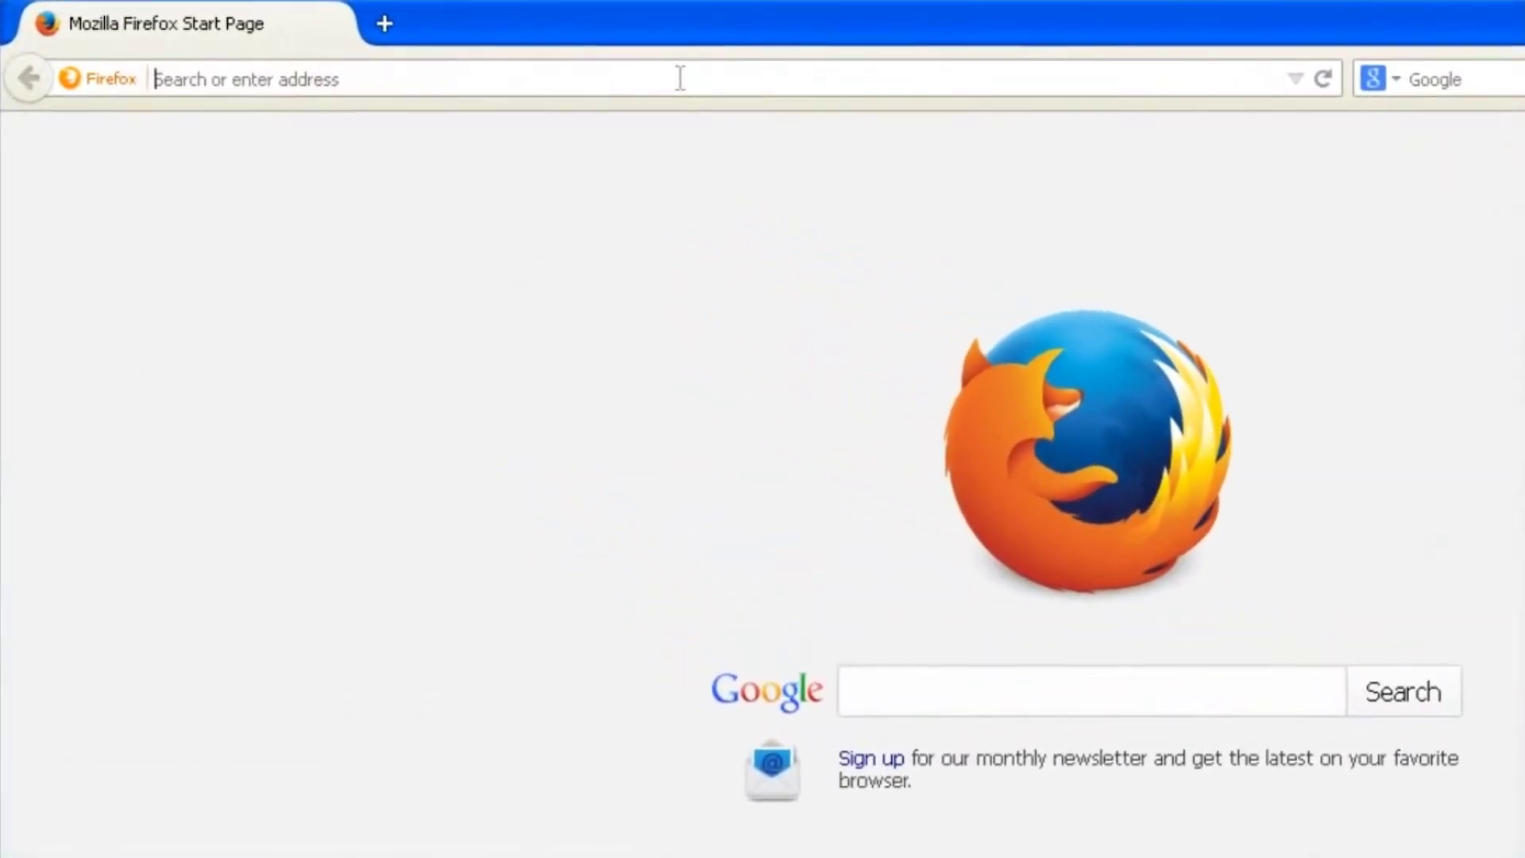
pyautogui.write('cdrking.com/')
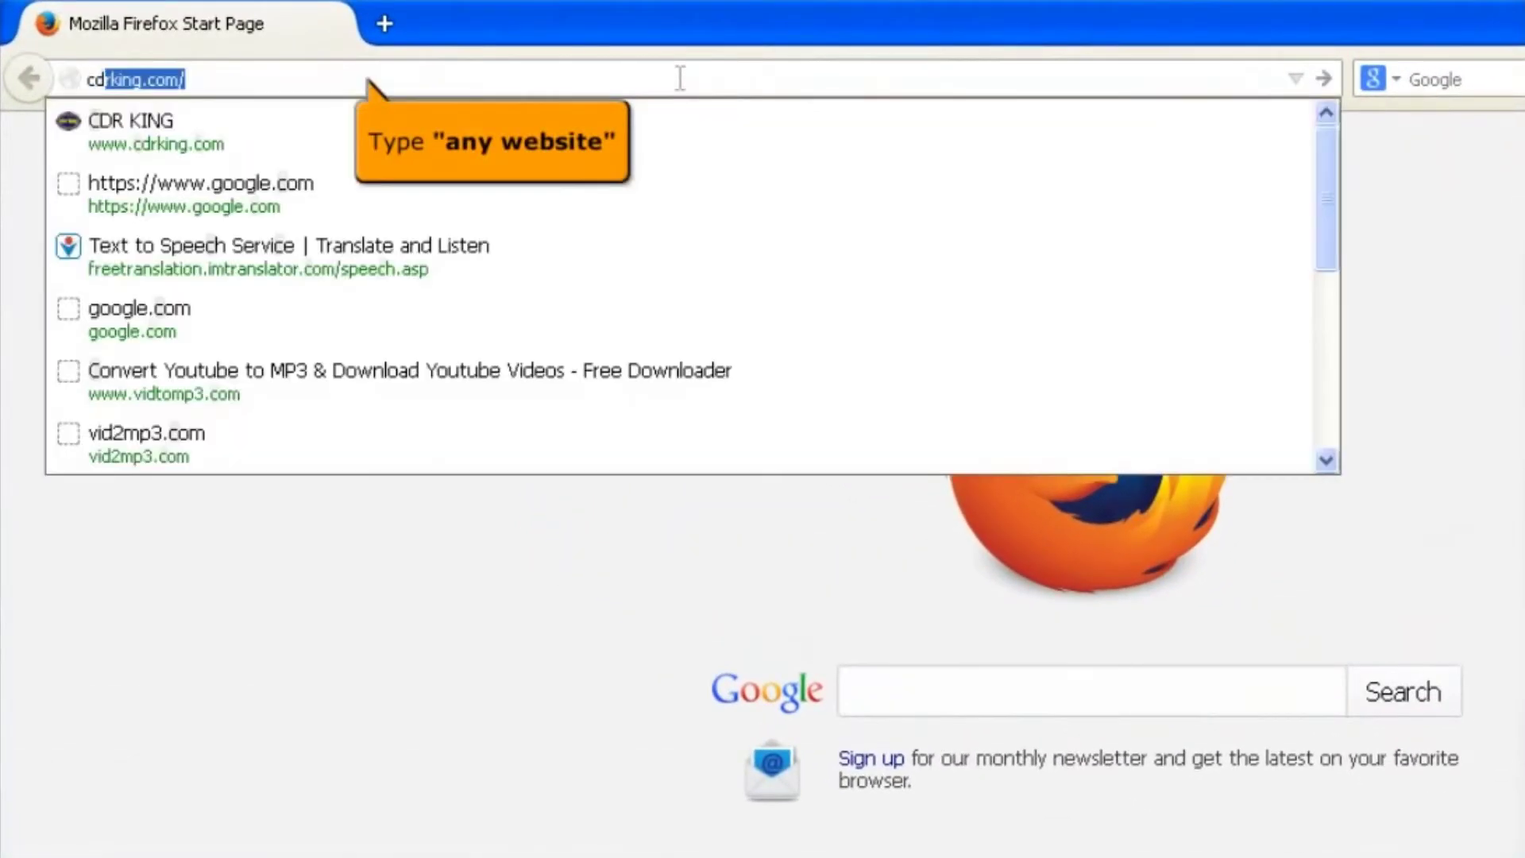
pyautogui.press('Return')
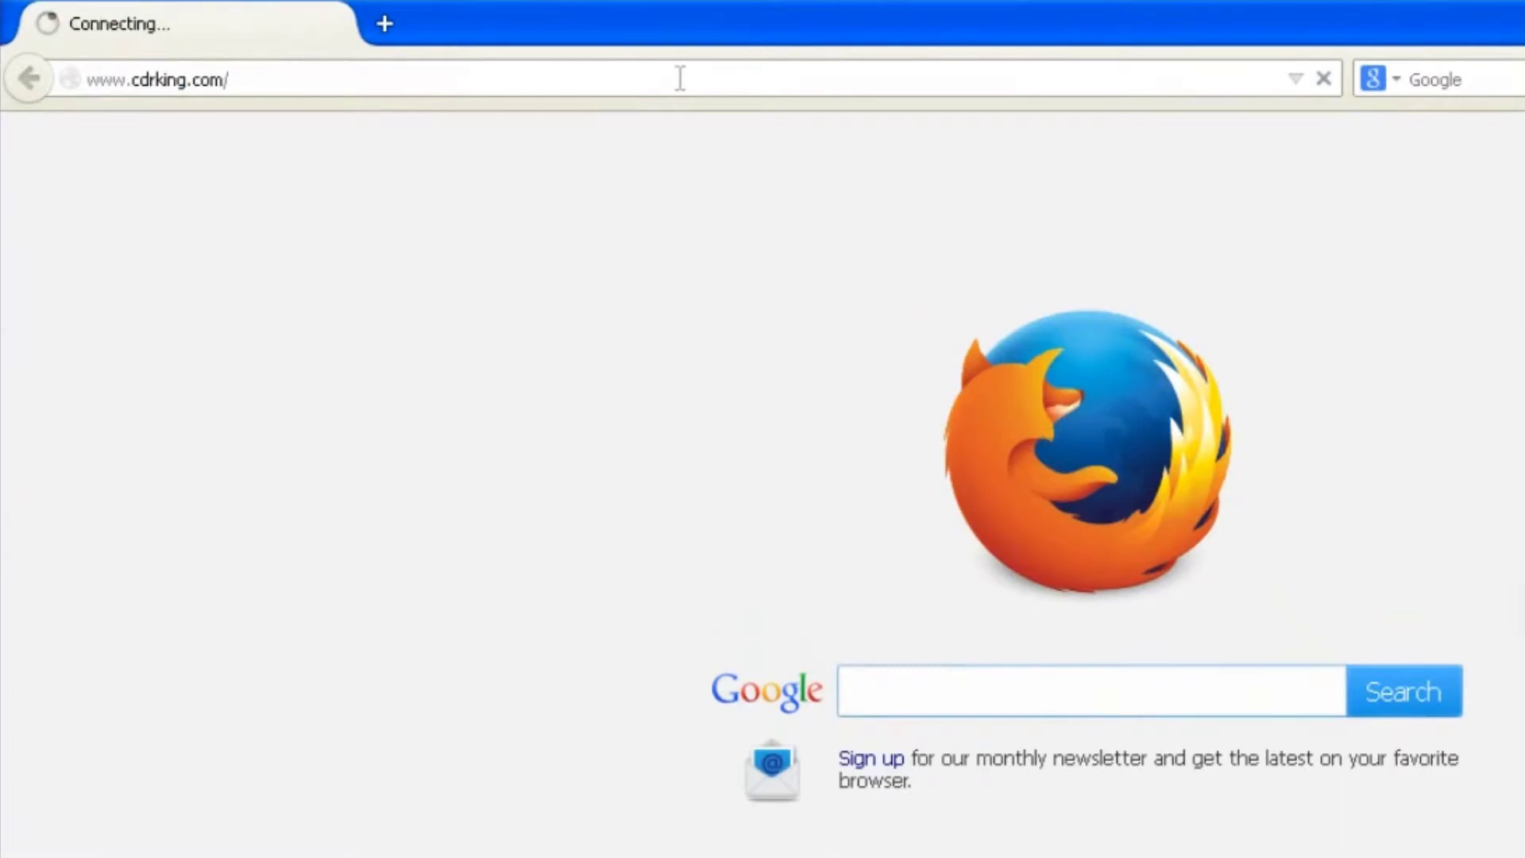